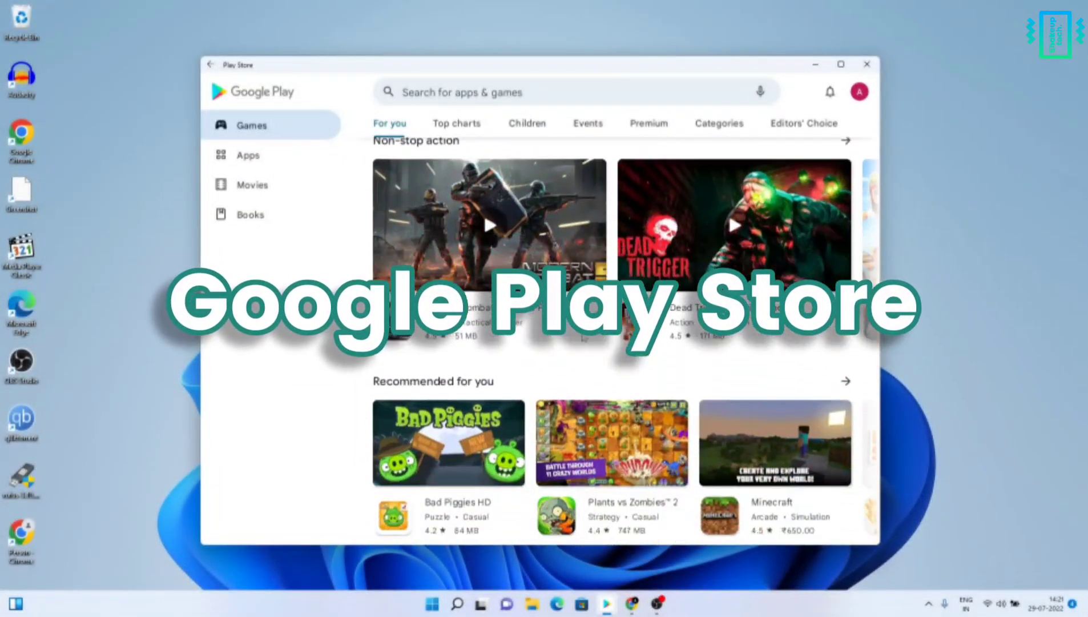
{"action": "scroll", "coordinate": [579, 374], "scroll_direction": "down", "scroll_amount": 2}
{"action": "scroll", "coordinate": [576, 387], "scroll_direction": "up", "scroll_amount": 3}
{"action": "scroll", "coordinate": [577, 386], "scroll_direction": "up", "scroll_amount": 3}
{"action": "scroll", "coordinate": [576, 386], "scroll_direction": "up", "scroll_amount": 3}
- Show the Apps listing in the Play Store instead of Games
{"action": "left_click", "coordinate": [280, 160]}
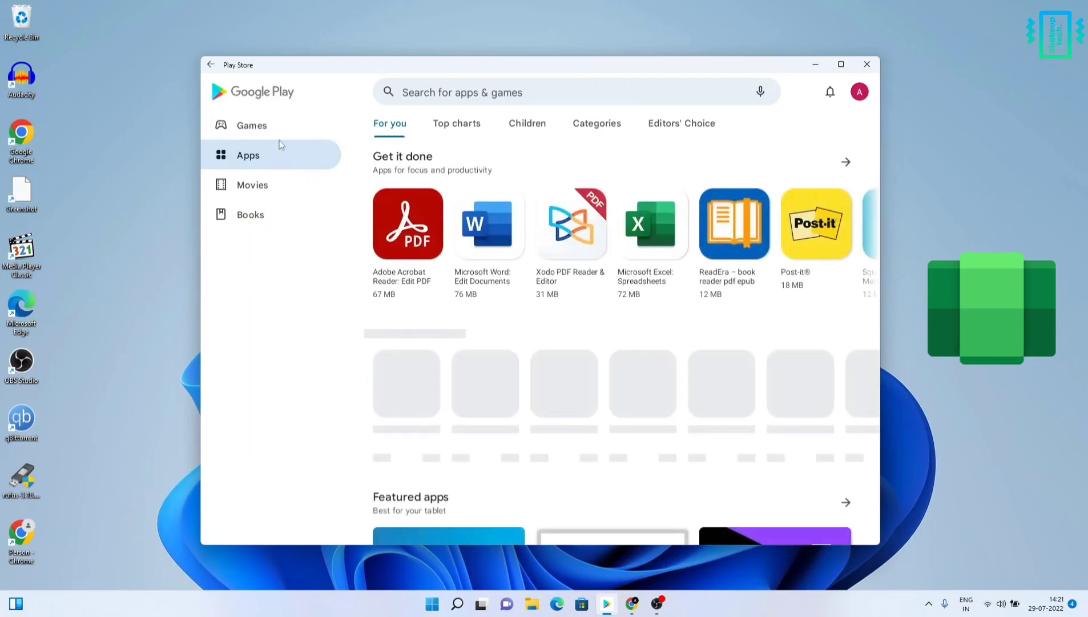
{"action": "scroll", "coordinate": [628, 413], "scroll_direction": "down", "scroll_amount": 1}
{"action": "scroll", "coordinate": [628, 414], "scroll_direction": "down", "scroll_amount": 3}
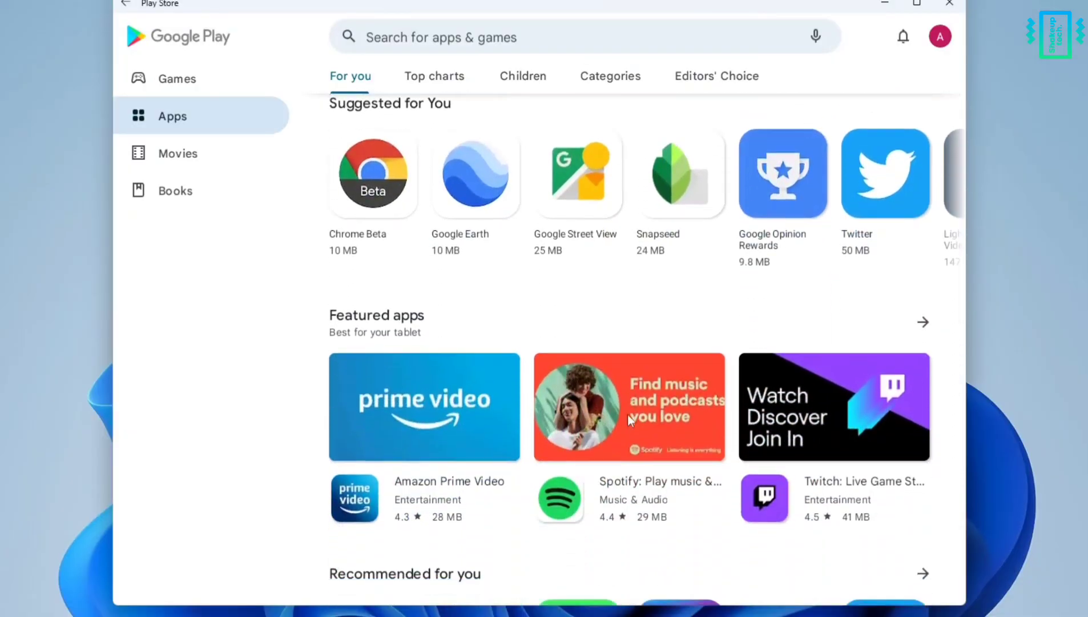
{"action": "scroll", "coordinate": [628, 414], "scroll_direction": "down", "scroll_amount": 3}
{"action": "scroll", "coordinate": [628, 413], "scroll_direction": "up", "scroll_amount": 2}
{"action": "scroll", "coordinate": [627, 413], "scroll_direction": "up", "scroll_amount": 3}
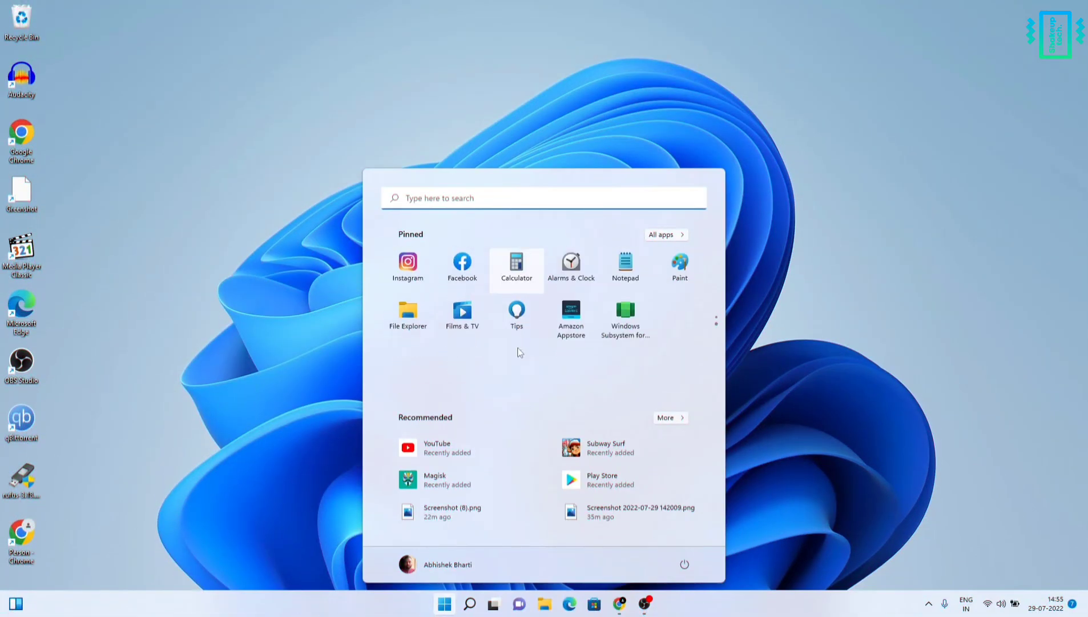
{"action": "scroll", "coordinate": [517, 351], "scroll_direction": "down", "scroll_amount": 1}
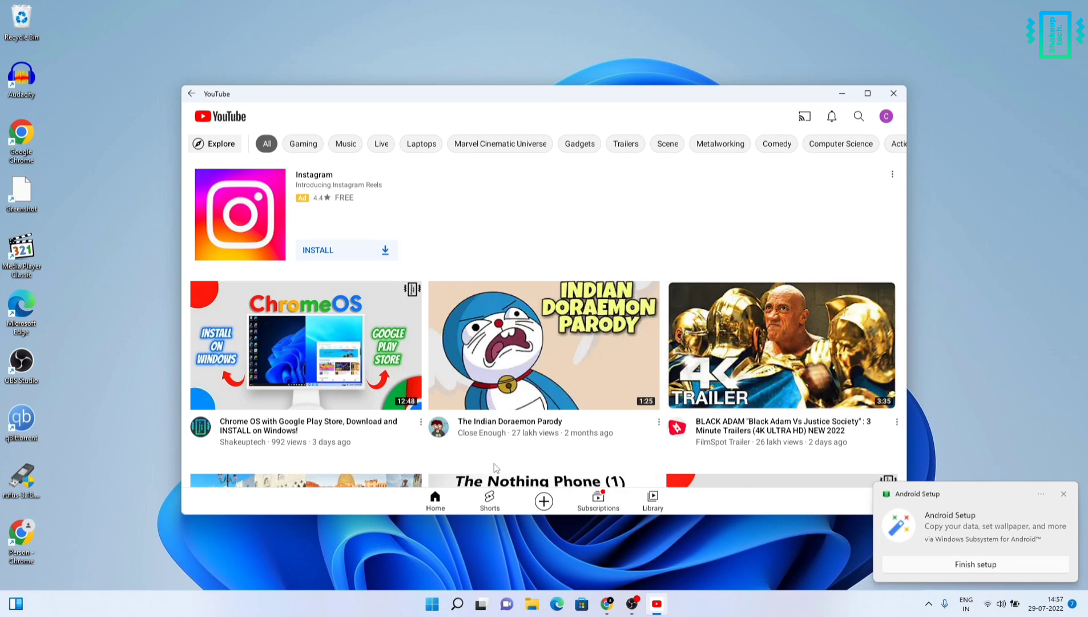
{"action": "scroll", "coordinate": [425, 337], "scroll_direction": "down", "scroll_amount": 3}
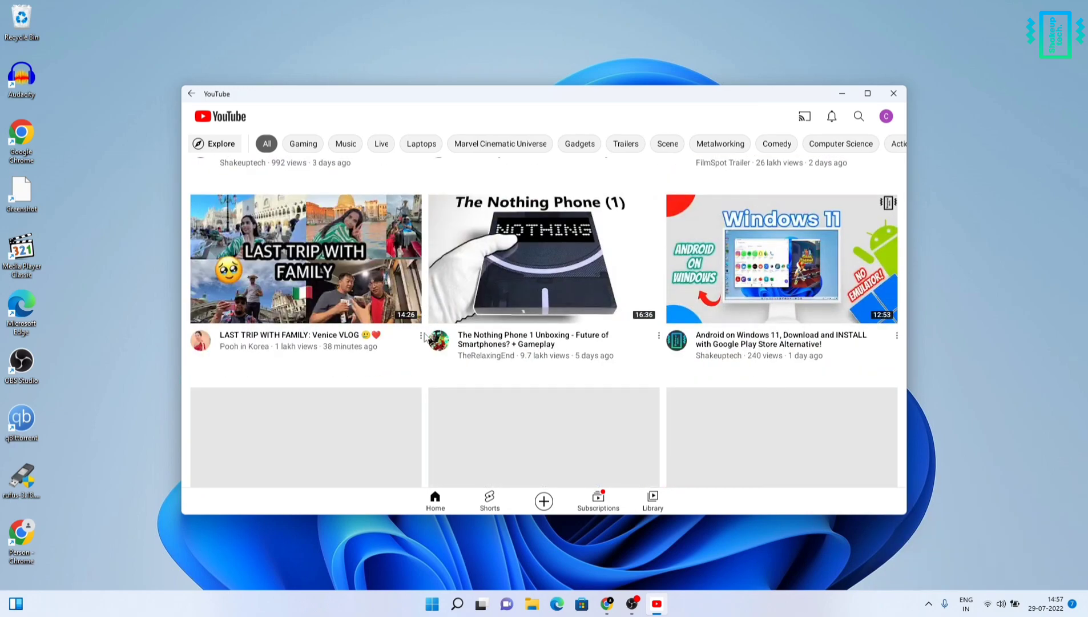
{"action": "scroll", "coordinate": [424, 336], "scroll_direction": "down", "scroll_amount": 3}
{"action": "scroll", "coordinate": [424, 336], "scroll_direction": "down", "scroll_amount": 1}
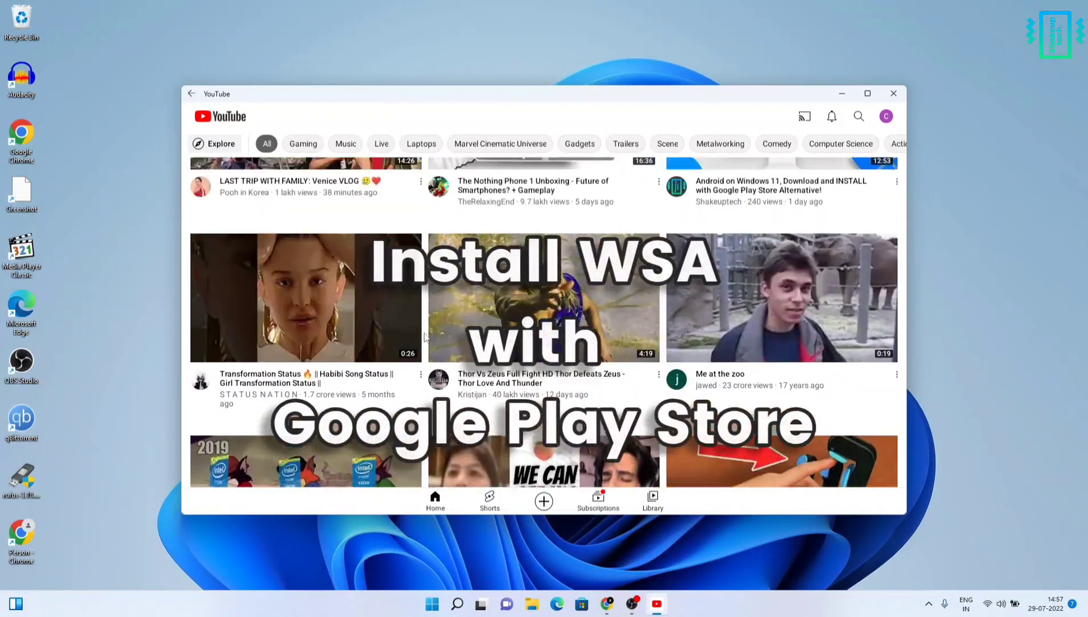
{"action": "scroll", "coordinate": [424, 333], "scroll_direction": "up", "scroll_amount": 5}
{"action": "scroll", "coordinate": [424, 332], "scroll_direction": "up", "scroll_amount": 3}
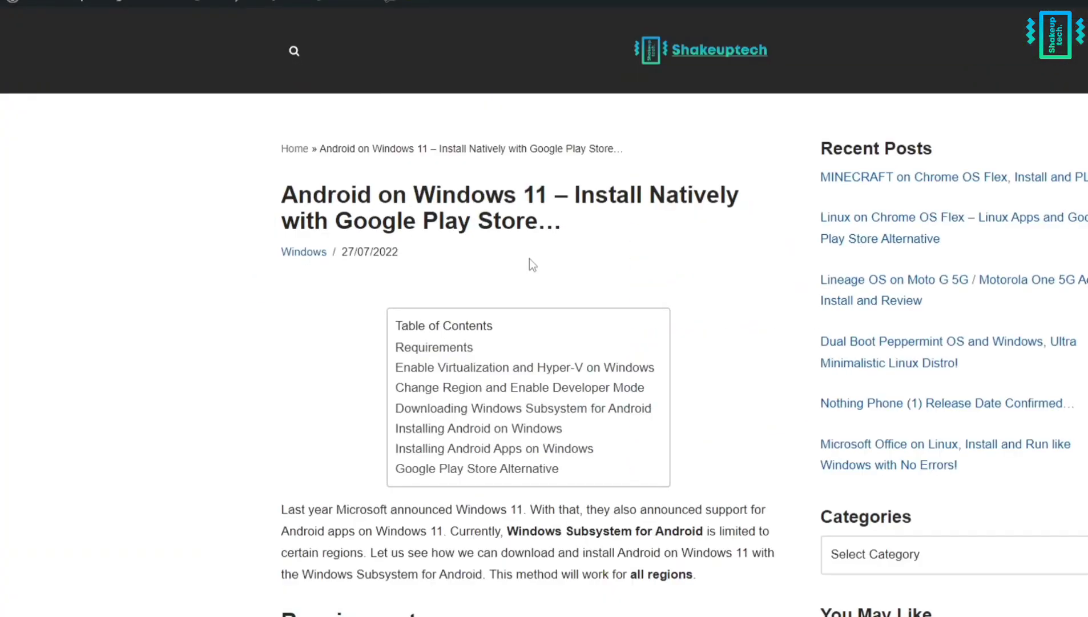
{"action": "scroll", "coordinate": [587, 306], "scroll_direction": "down", "scroll_amount": 1}
{"action": "scroll", "coordinate": [587, 306], "scroll_direction": "down", "scroll_amount": 2}
{"action": "scroll", "coordinate": [588, 306], "scroll_direction": "down", "scroll_amount": 1}
{"action": "scroll", "coordinate": [587, 306], "scroll_direction": "down", "scroll_amount": 2}
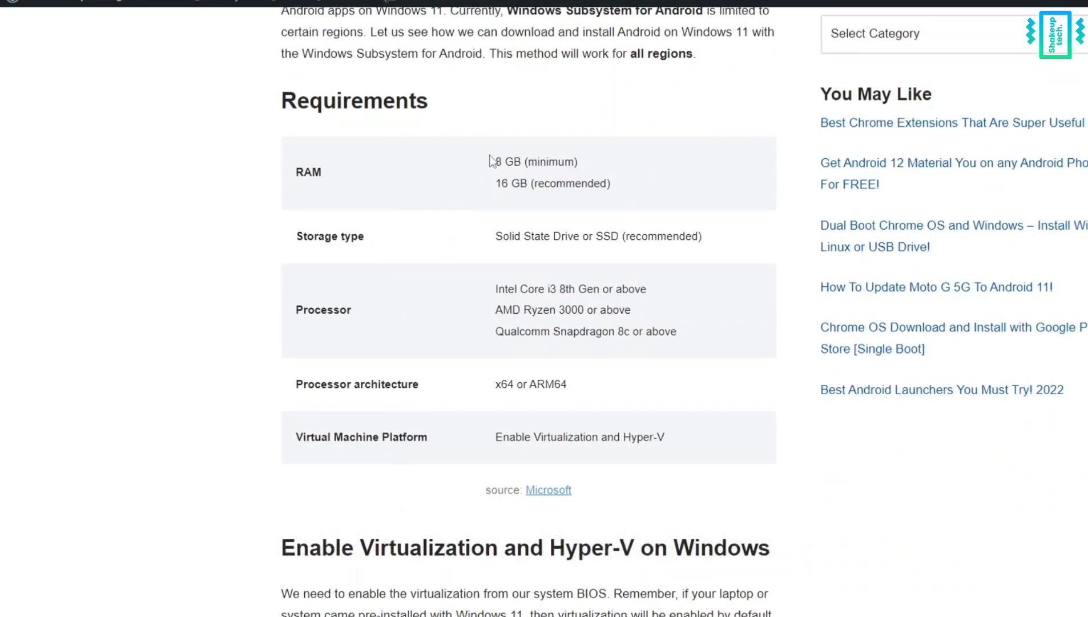
- Highlight the hardware requirements table in the Shakeuptech article, then clear the selection
{"action": "mouse_move", "coordinate": [495, 161]}
{"action": "left_mouse_down"}
{"action": "mouse_move", "coordinate": [619, 308]}
{"action": "mouse_move", "coordinate": [673, 460]}
{"action": "left_mouse_up"}
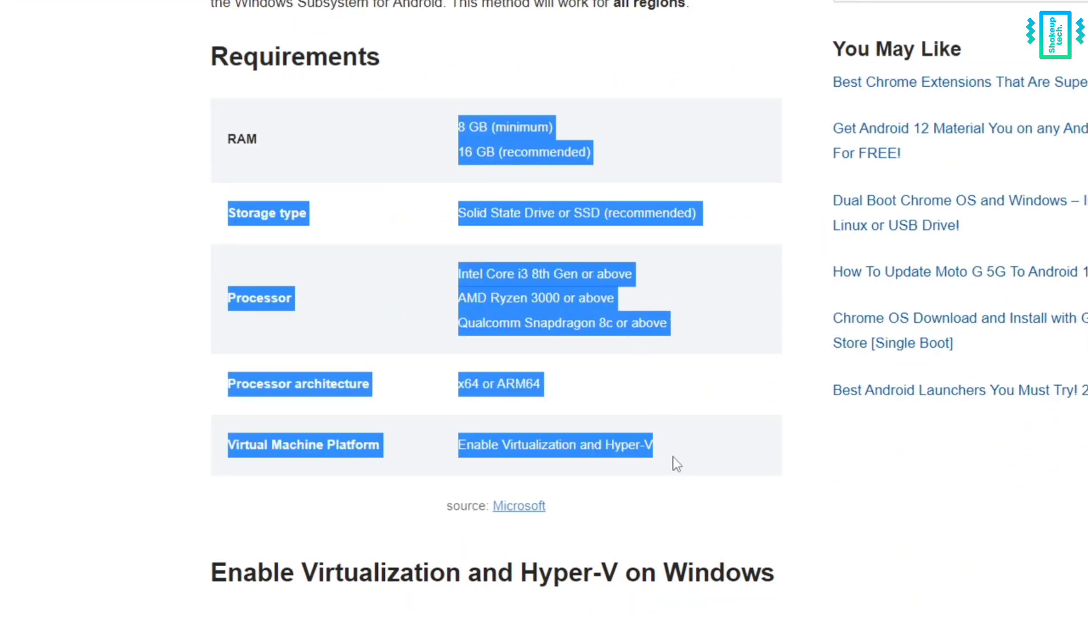
{"action": "left_click", "coordinate": [457, 268]}
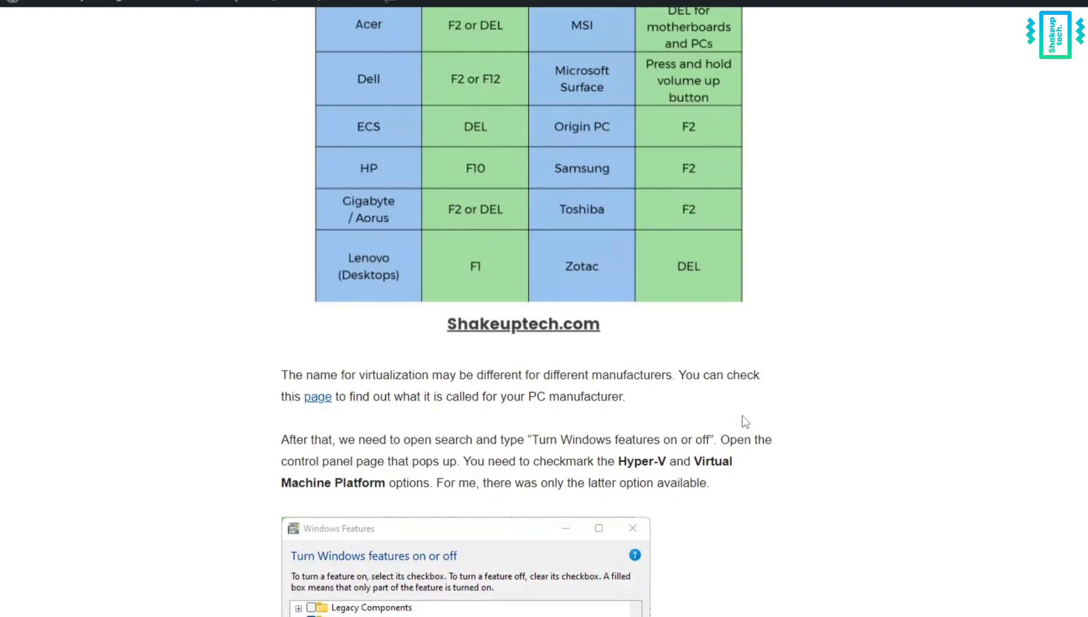
{"action": "scroll", "coordinate": [742, 414], "scroll_direction": "down", "scroll_amount": 1}
{"action": "scroll", "coordinate": [742, 415], "scroll_direction": "down", "scroll_amount": 1}
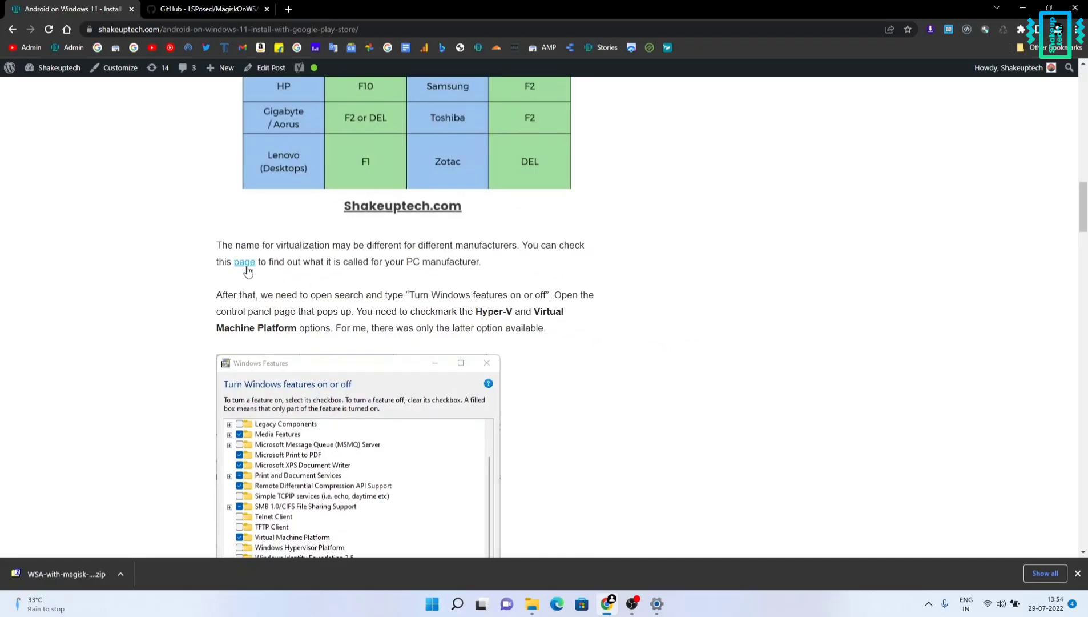
- Check Microsoft's guide to enabling virtualization and return to the Shakeuptech article tab
{"action": "left_click", "coordinate": [245, 263]}
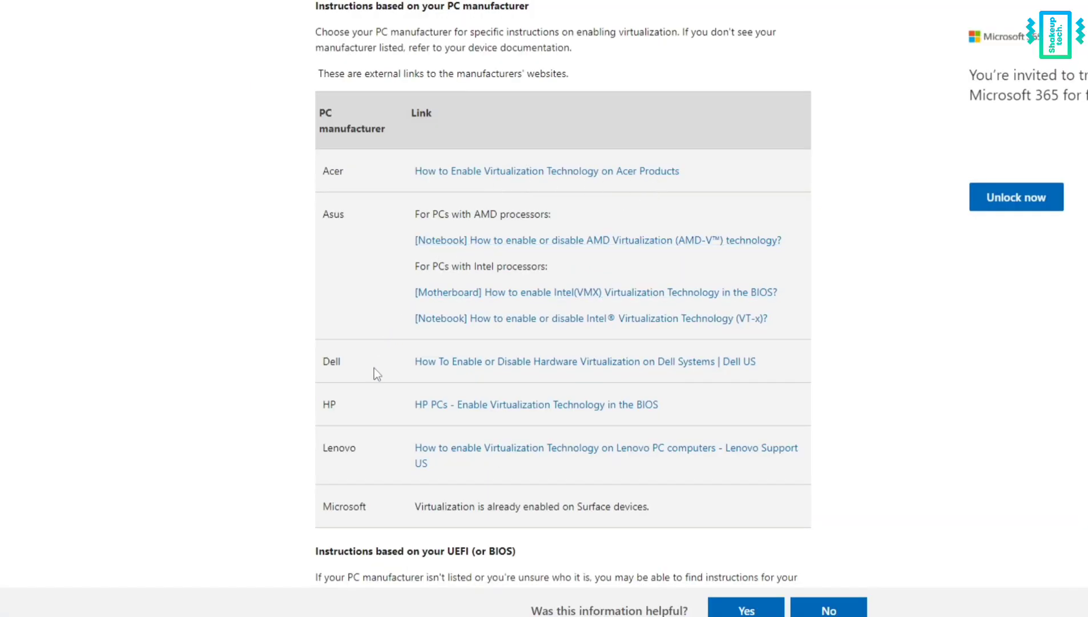
{"action": "scroll", "coordinate": [556, 406], "scroll_direction": "up", "scroll_amount": 1}
{"action": "scroll", "coordinate": [557, 406], "scroll_direction": "up", "scroll_amount": 4}
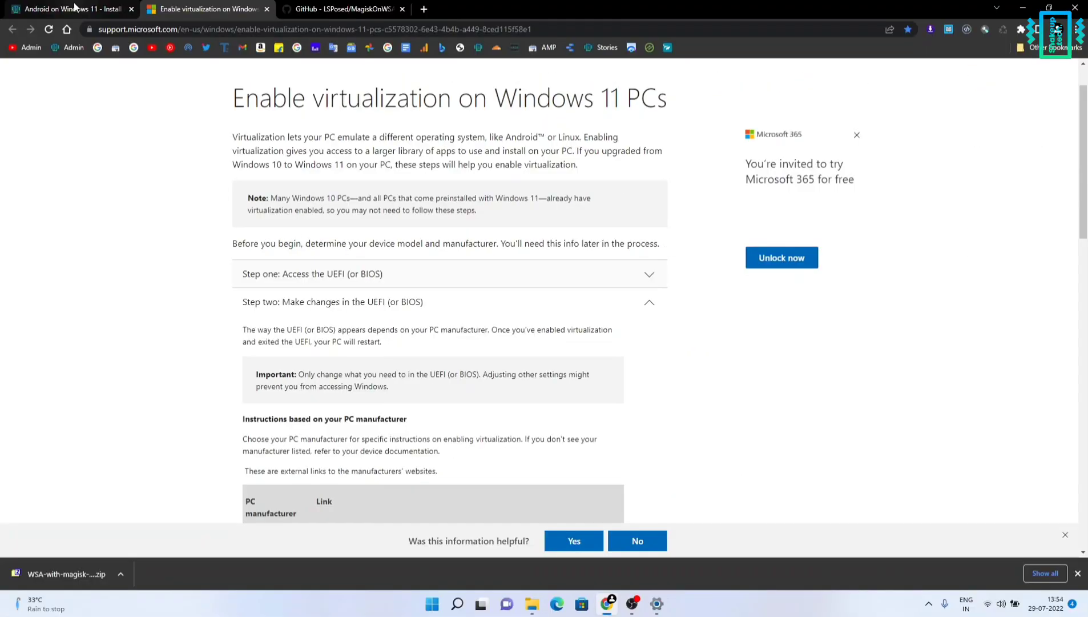
{"action": "left_click", "coordinate": [76, 9]}
{"action": "scroll", "coordinate": [478, 372], "scroll_direction": "down", "scroll_amount": 1}
{"action": "scroll", "coordinate": [478, 373], "scroll_direction": "down", "scroll_amount": 2}
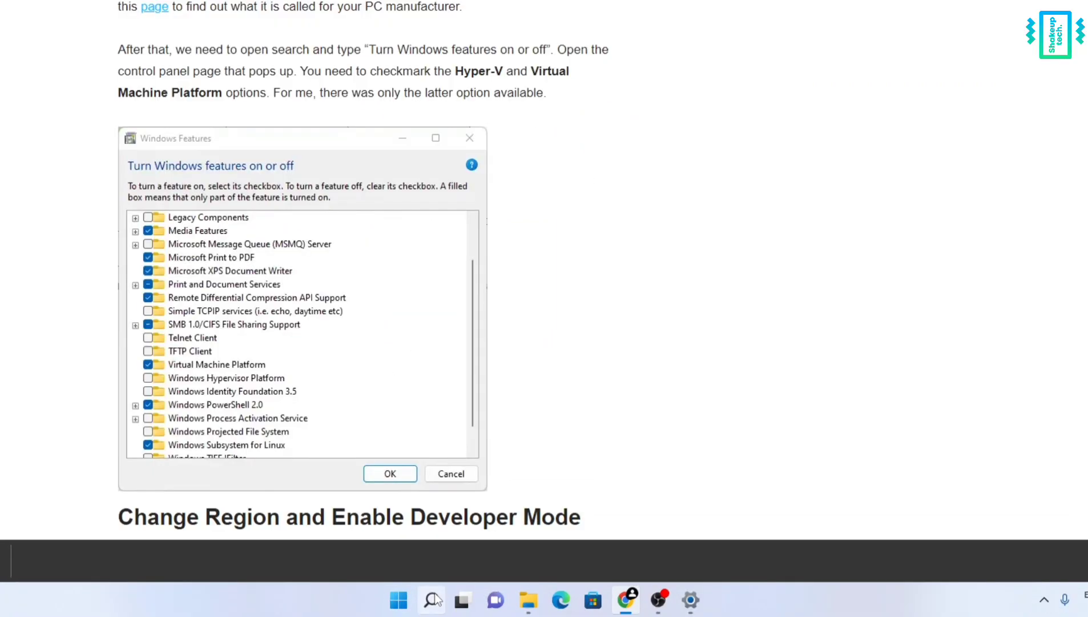
{"action": "left_click", "coordinate": [458, 603]}
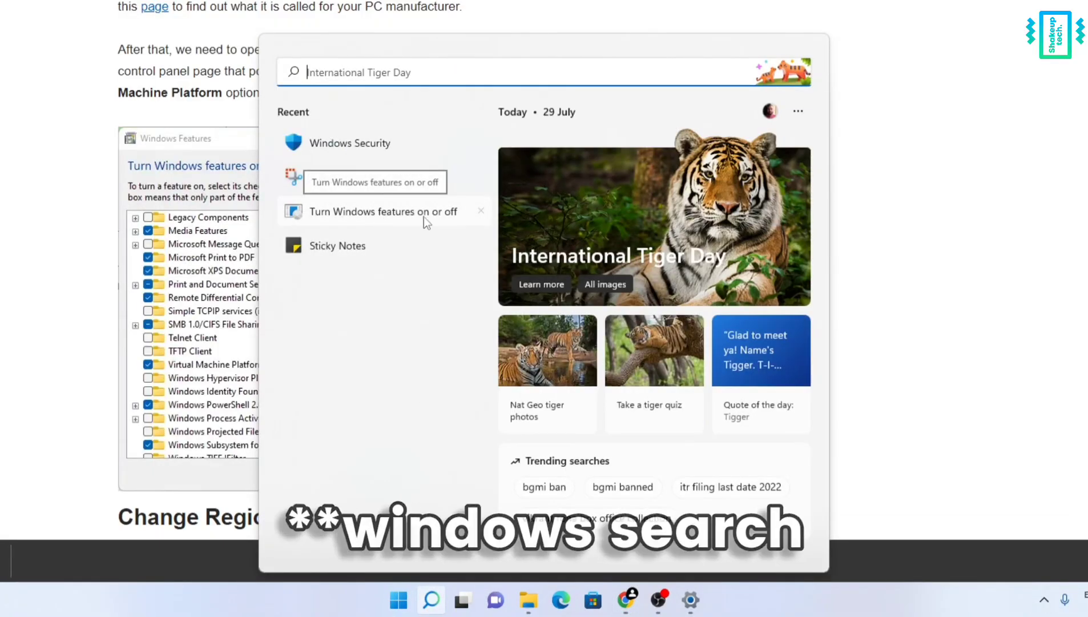
{"action": "left_click", "coordinate": [423, 216]}
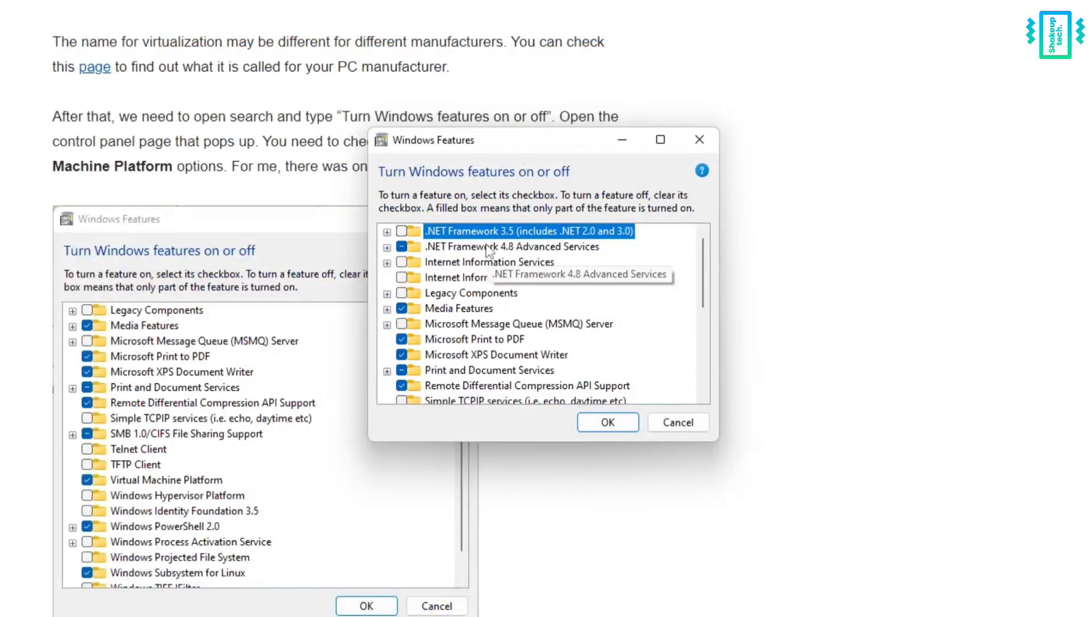
{"action": "scroll", "coordinate": [486, 248], "scroll_direction": "down", "scroll_amount": 1}
{"action": "scroll", "coordinate": [489, 251], "scroll_direction": "down", "scroll_amount": 1}
{"action": "scroll", "coordinate": [492, 345], "scroll_direction": "down", "scroll_amount": 1}
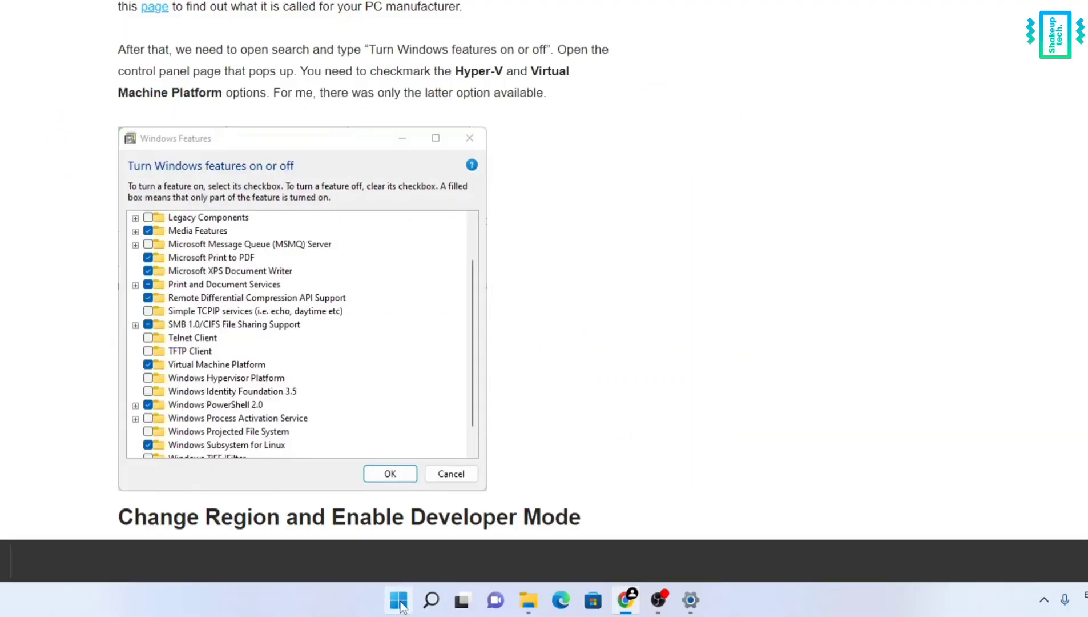
- In Windows Settings, check Developer Mode under Privacy & security > For developers
{"action": "right_click", "coordinate": [431, 603]}
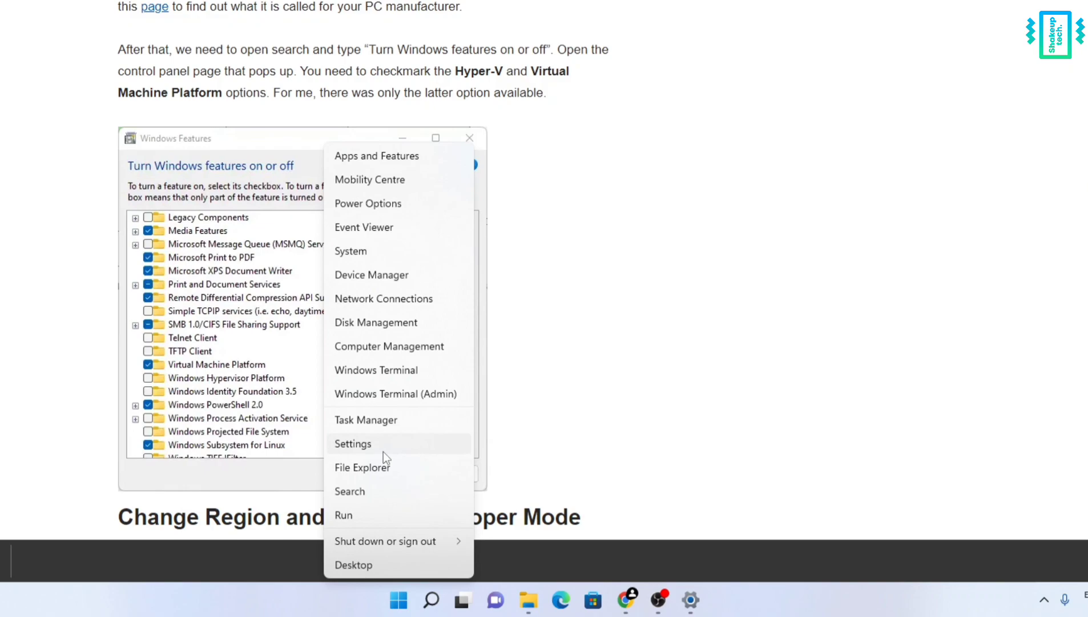
{"action": "left_click", "coordinate": [384, 448]}
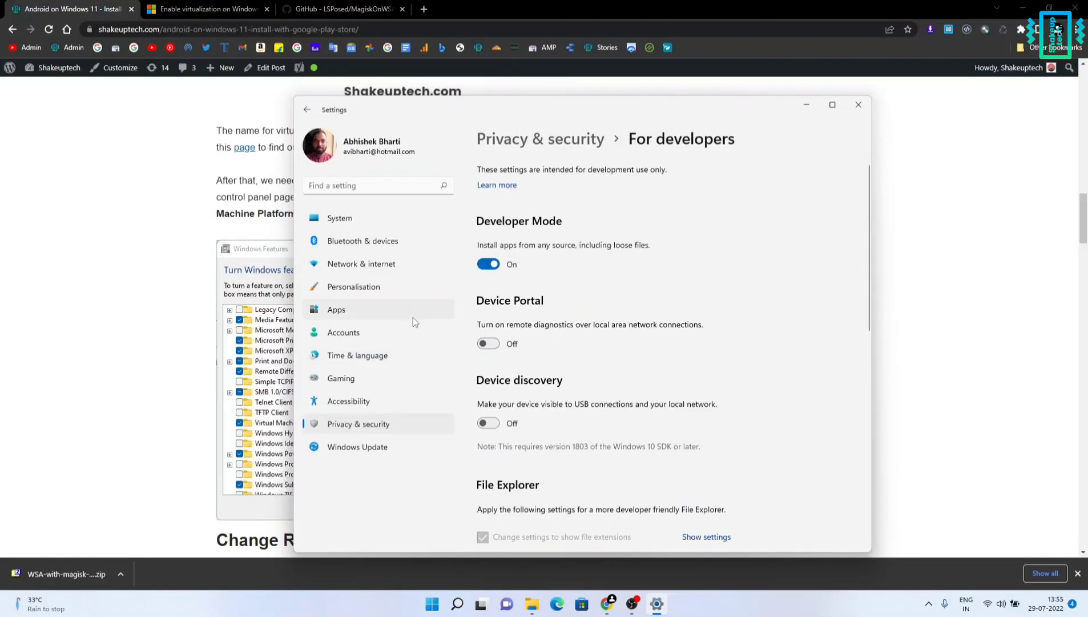
{"action": "left_click", "coordinate": [352, 426]}
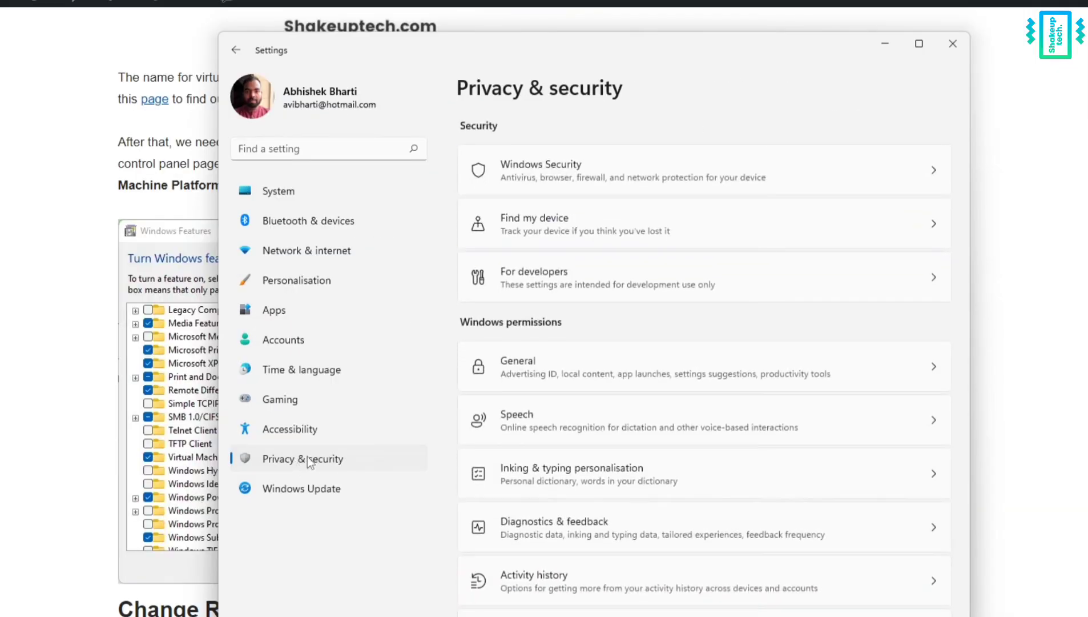
{"action": "left_click", "coordinate": [556, 287]}
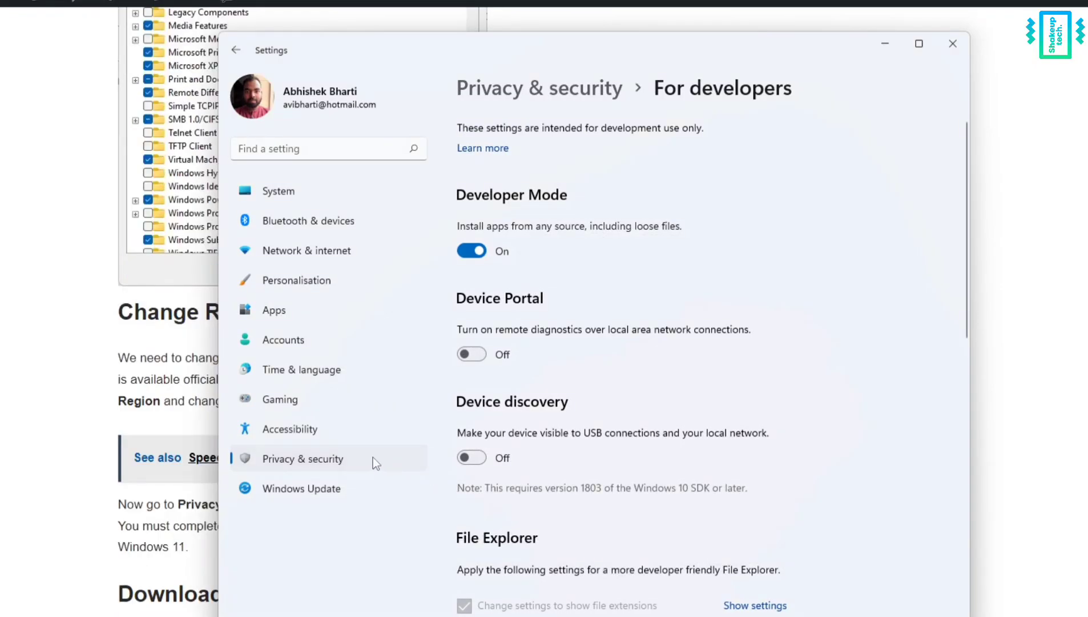
- Set the country or region to United States under Time & language > Language & region
{"action": "left_click", "coordinate": [317, 376]}
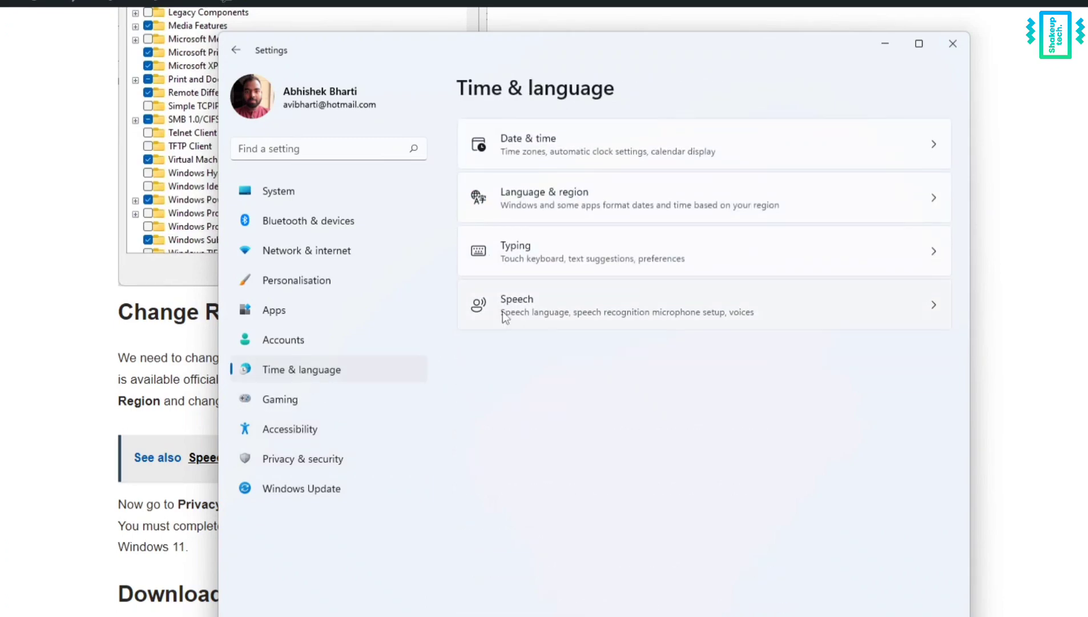
{"action": "left_click", "coordinate": [597, 194]}
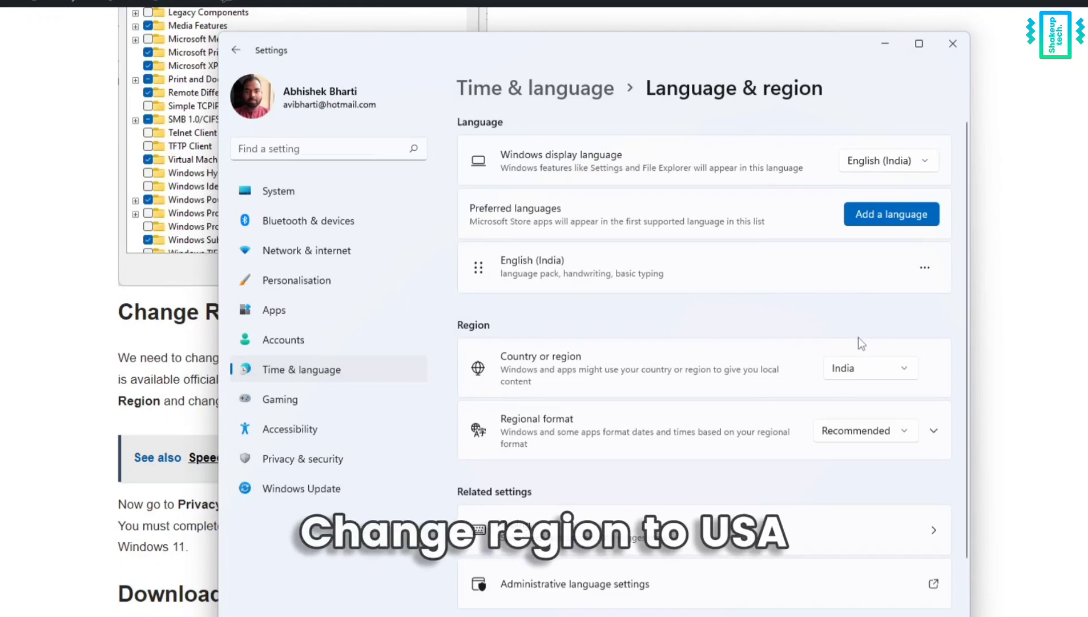
{"action": "left_click", "coordinate": [843, 371]}
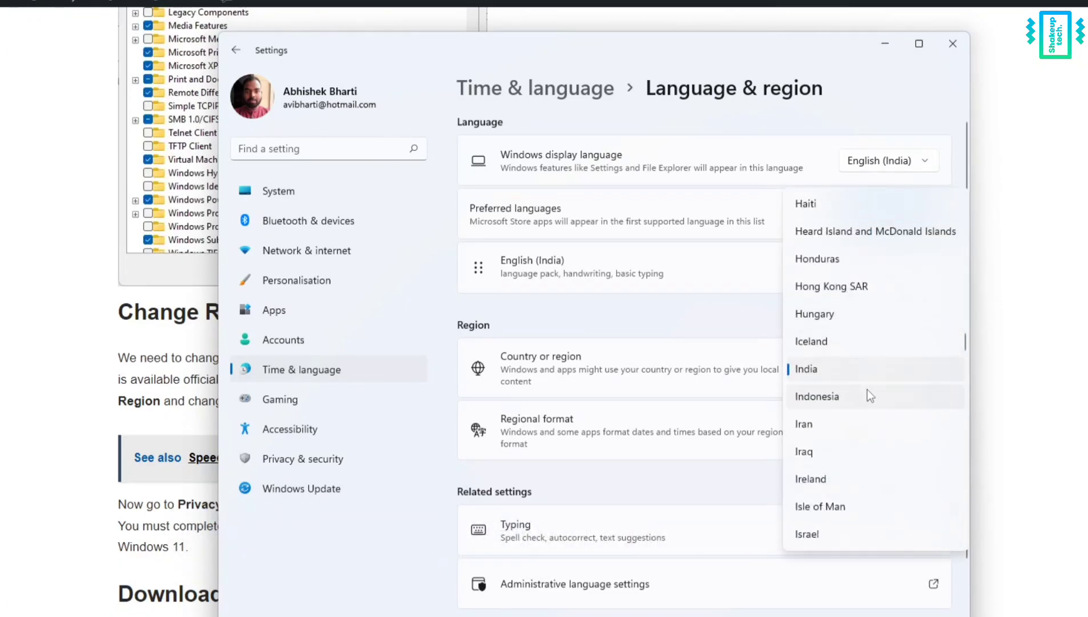
{"action": "scroll", "coordinate": [867, 392], "scroll_direction": "down", "scroll_amount": 2}
{"action": "scroll", "coordinate": [857, 474], "scroll_direction": "down", "scroll_amount": 15}
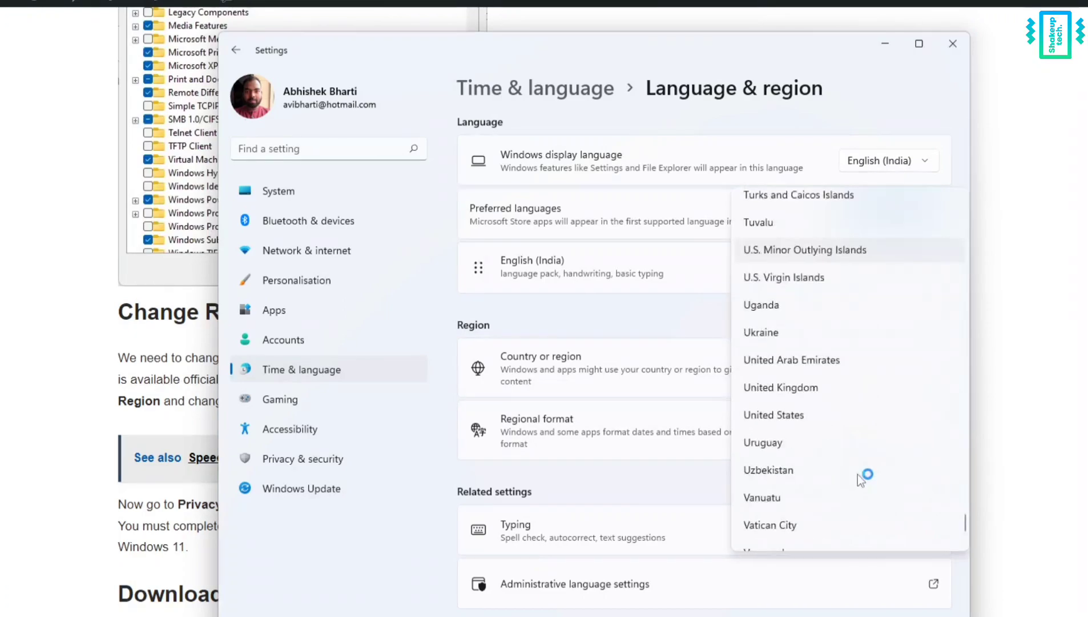
{"action": "left_click", "coordinate": [812, 416]}
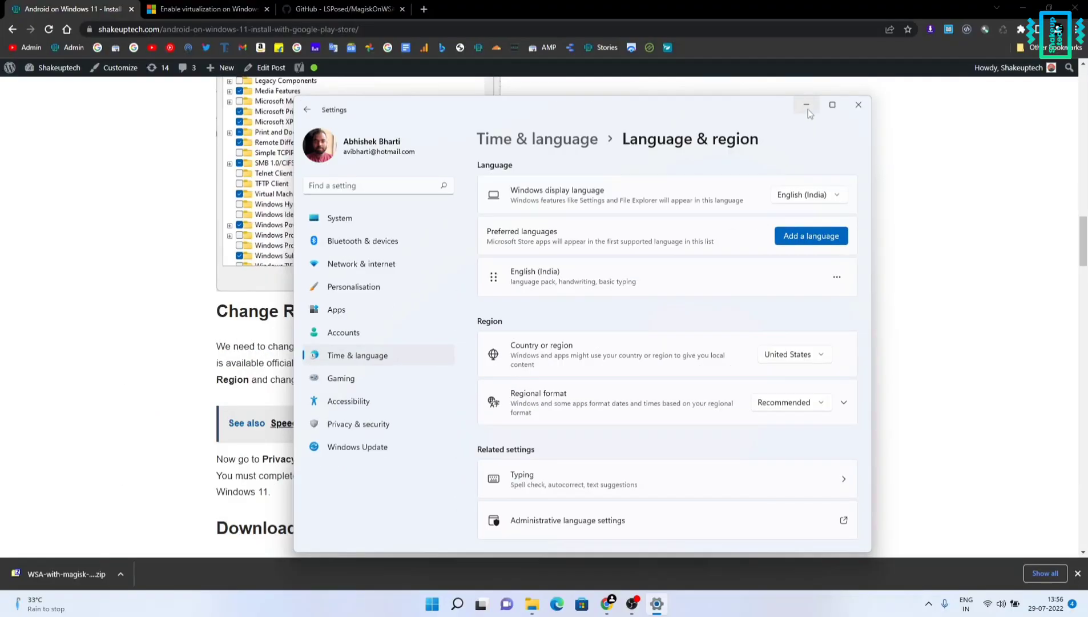
- Go to the MagiskOnWSA repository and view the Build WSA #295 workflow run
{"action": "left_click", "coordinate": [808, 107]}
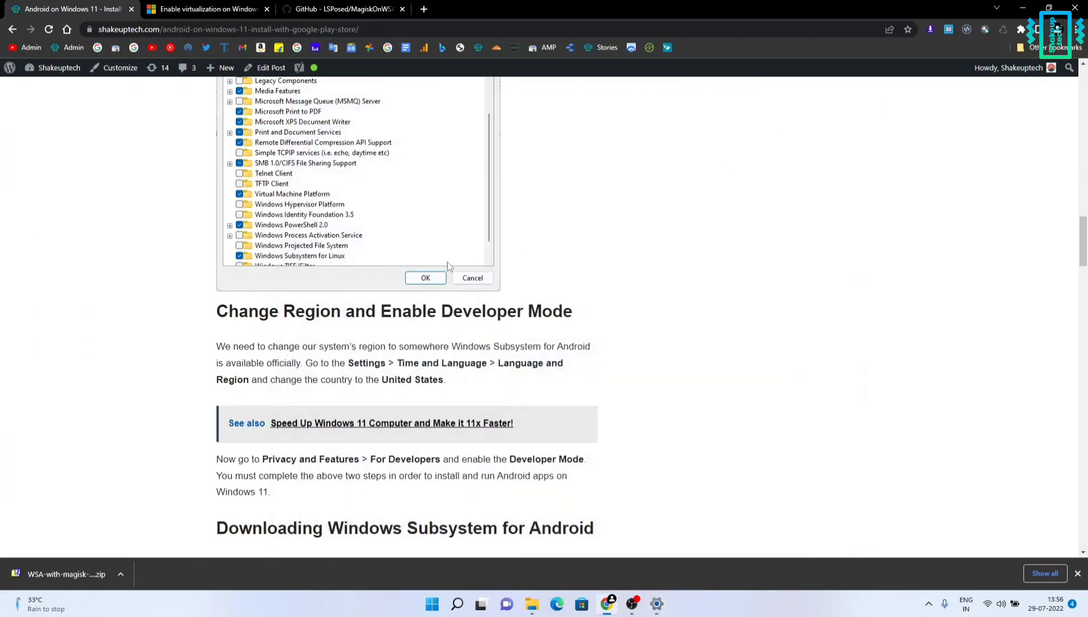
{"action": "left_click", "coordinate": [345, 9]}
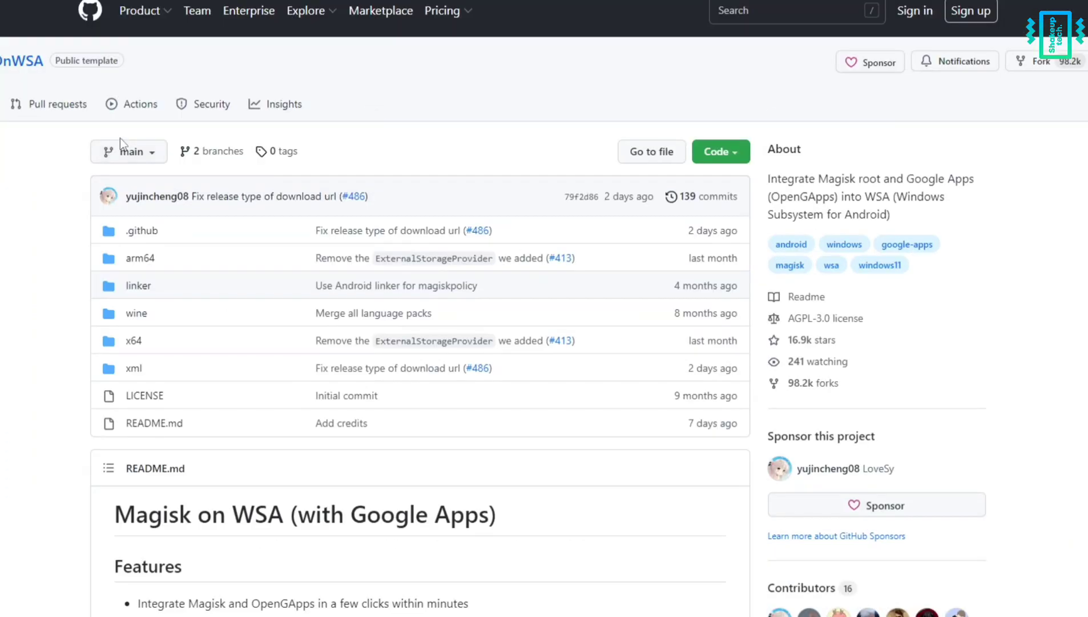
{"action": "left_click", "coordinate": [124, 106]}
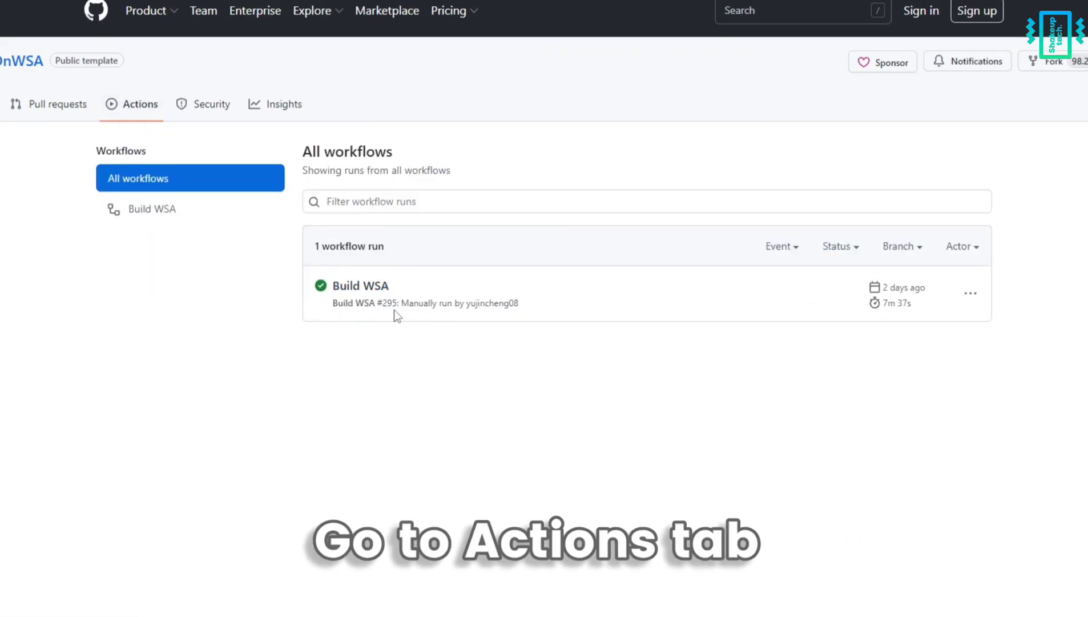
{"action": "left_click", "coordinate": [374, 293]}
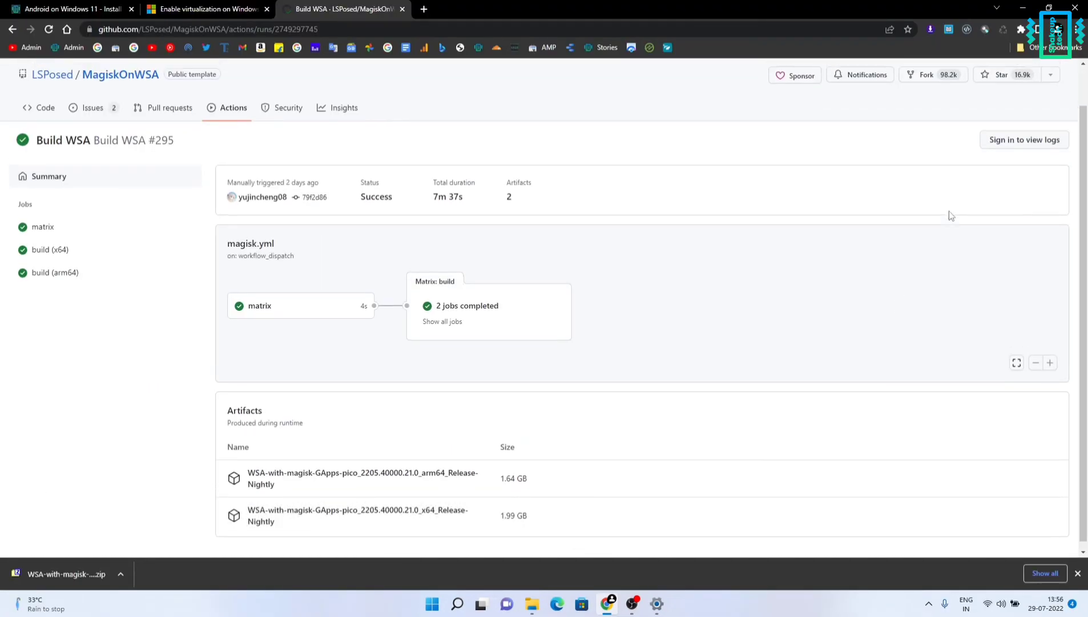
{"action": "scroll", "coordinate": [950, 209], "scroll_direction": "up", "scroll_amount": 2}
- Sign in to GitHub and return to the repository's code page and README
{"action": "left_click", "coordinate": [1006, 82]}
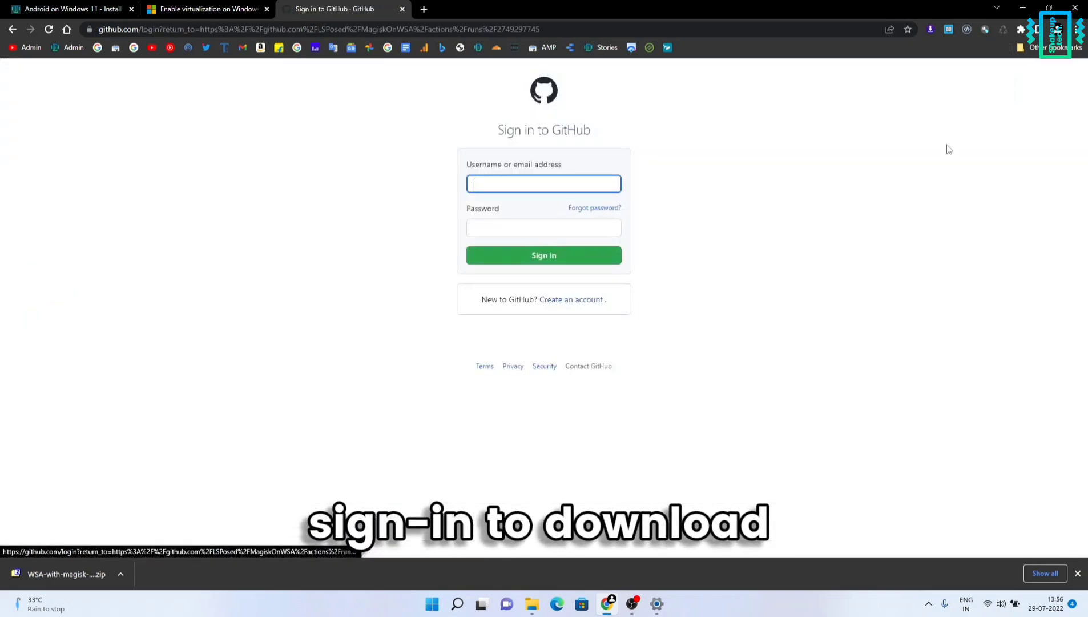
{"action": "type", "text": "shakeuptech"}
{"action": "left_click", "coordinate": [533, 341]}
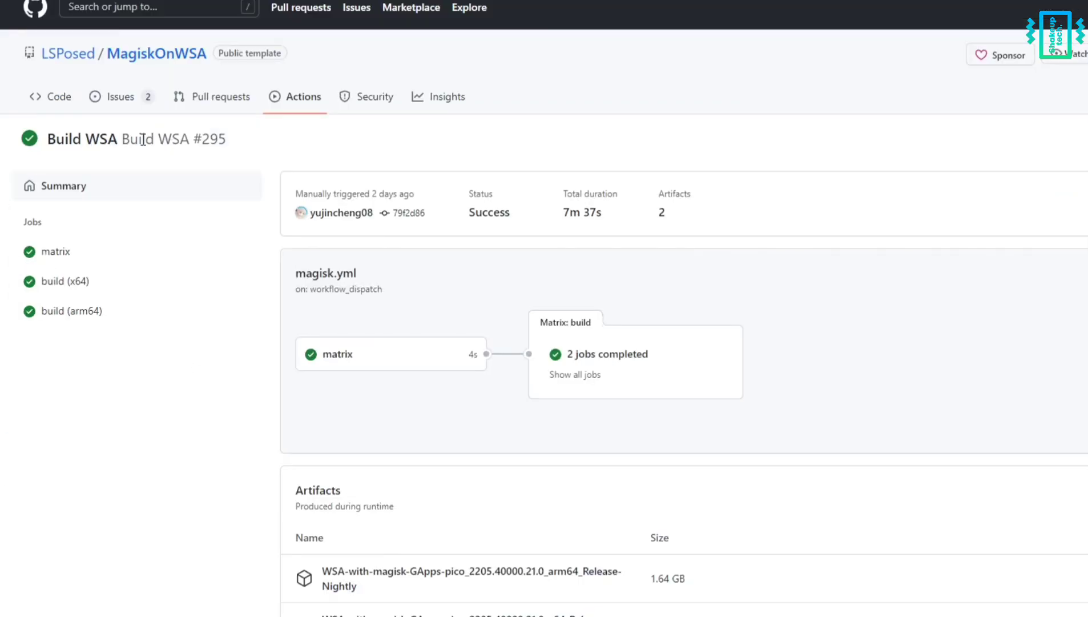
{"action": "left_click", "coordinate": [49, 99]}
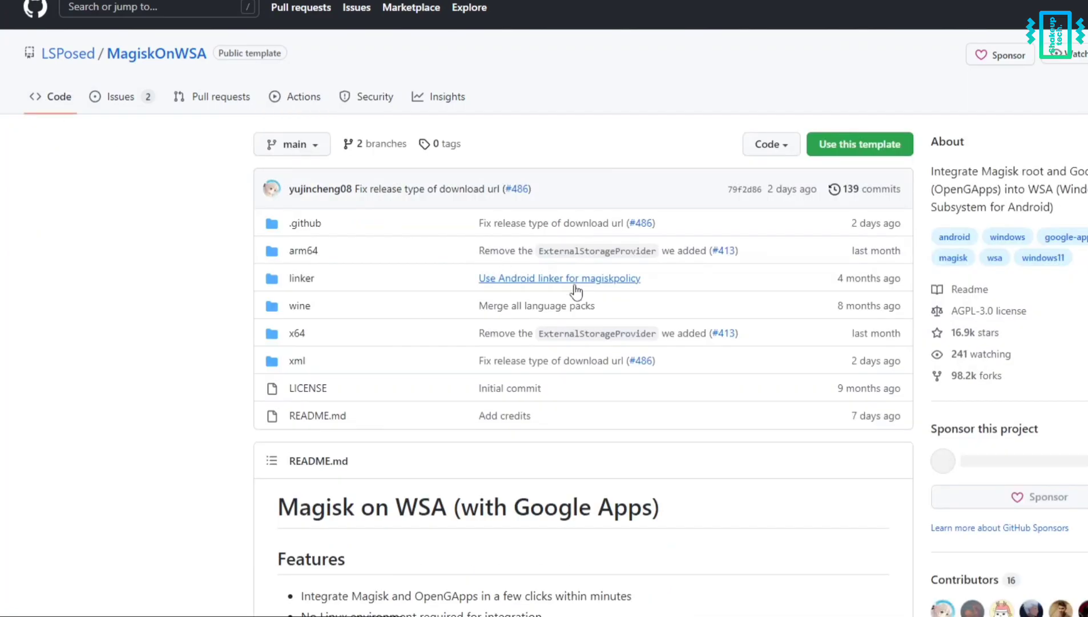
{"action": "scroll", "coordinate": [575, 291], "scroll_direction": "down", "scroll_amount": 3}
{"action": "scroll", "coordinate": [576, 291], "scroll_direction": "down", "scroll_amount": 4}
{"action": "scroll", "coordinate": [573, 291], "scroll_direction": "down", "scroll_amount": 2}
{"action": "scroll", "coordinate": [573, 285], "scroll_direction": "up", "scroll_amount": 2}
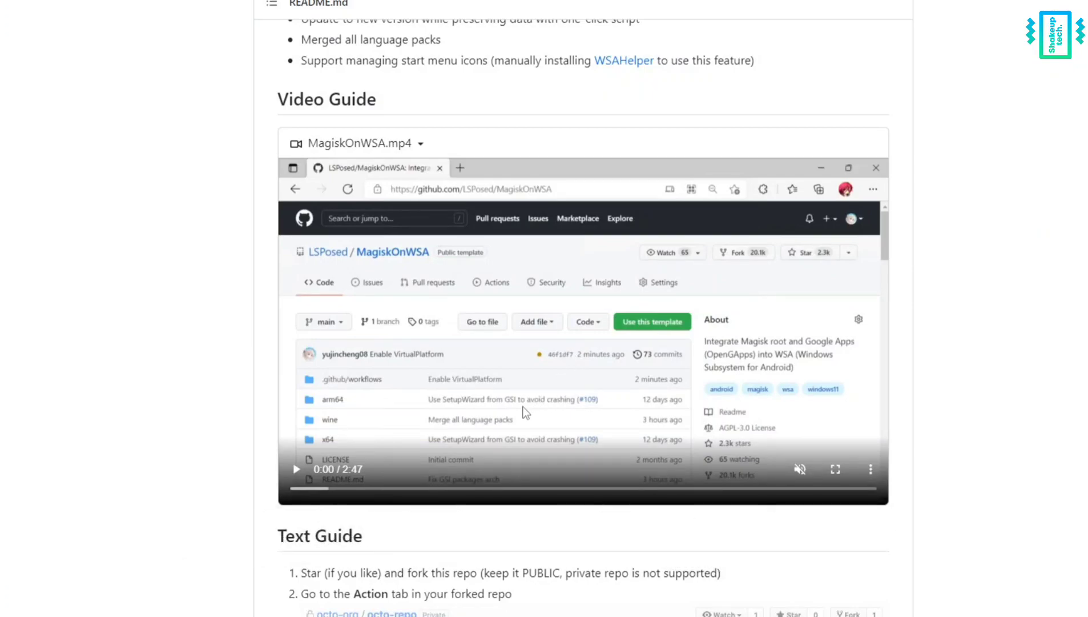
{"action": "scroll", "coordinate": [676, 409], "scroll_direction": "up", "scroll_amount": 3}
{"action": "scroll", "coordinate": [677, 410], "scroll_direction": "up", "scroll_amount": 4}
{"action": "scroll", "coordinate": [676, 410], "scroll_direction": "up", "scroll_amount": 3}
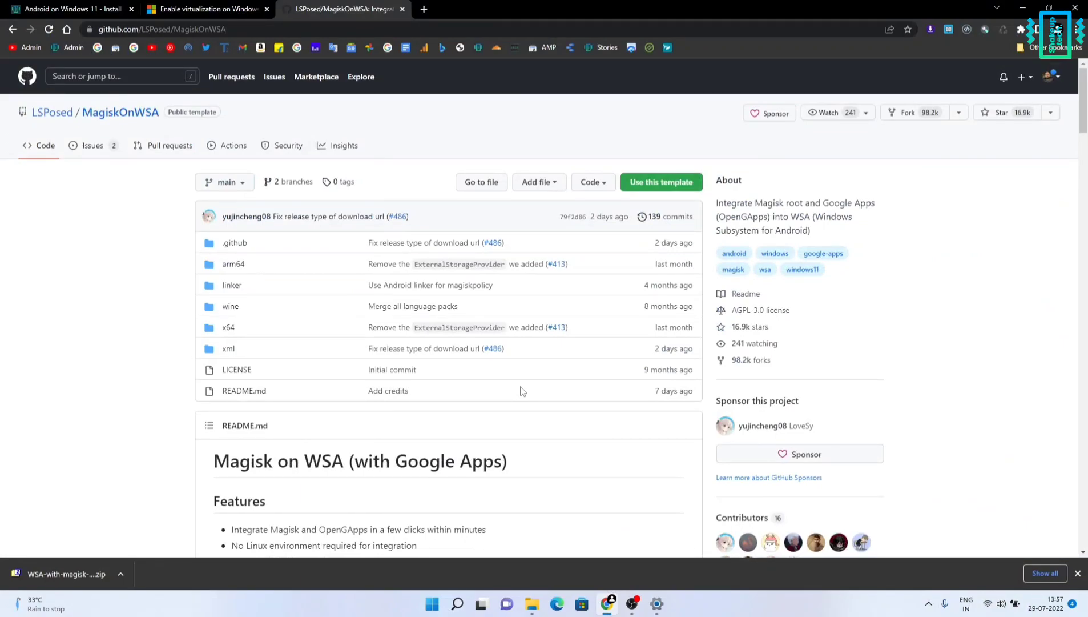
- Show the Documents folder with the WSA Magisk zip, check its actions menu, and deselect it
{"action": "left_click", "coordinate": [531, 603]}
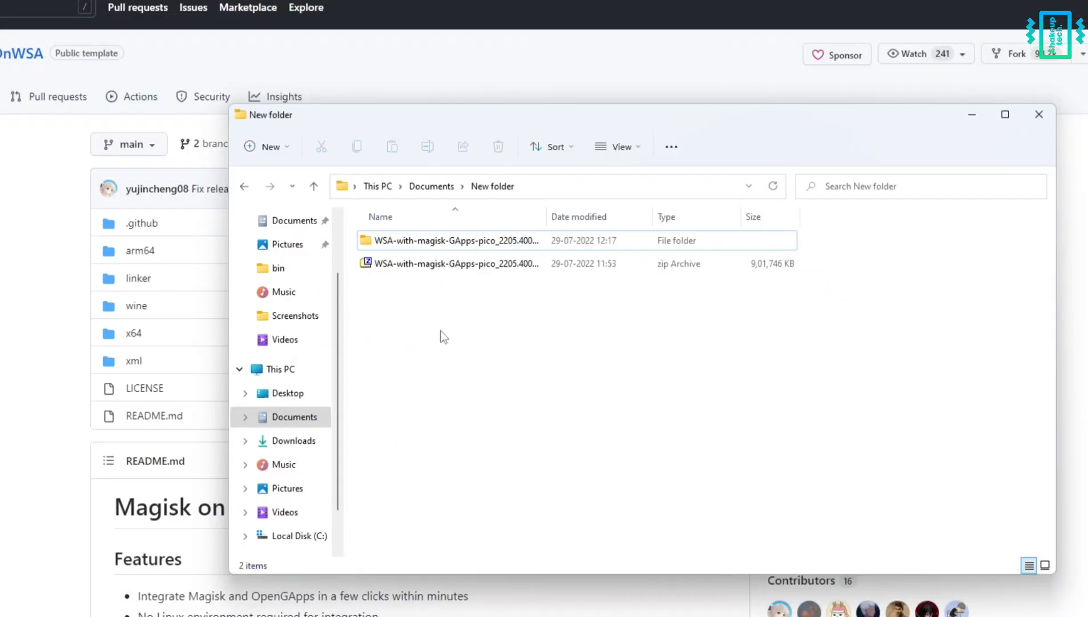
{"action": "left_click", "coordinate": [431, 270]}
{"action": "right_click", "coordinate": [431, 270]}
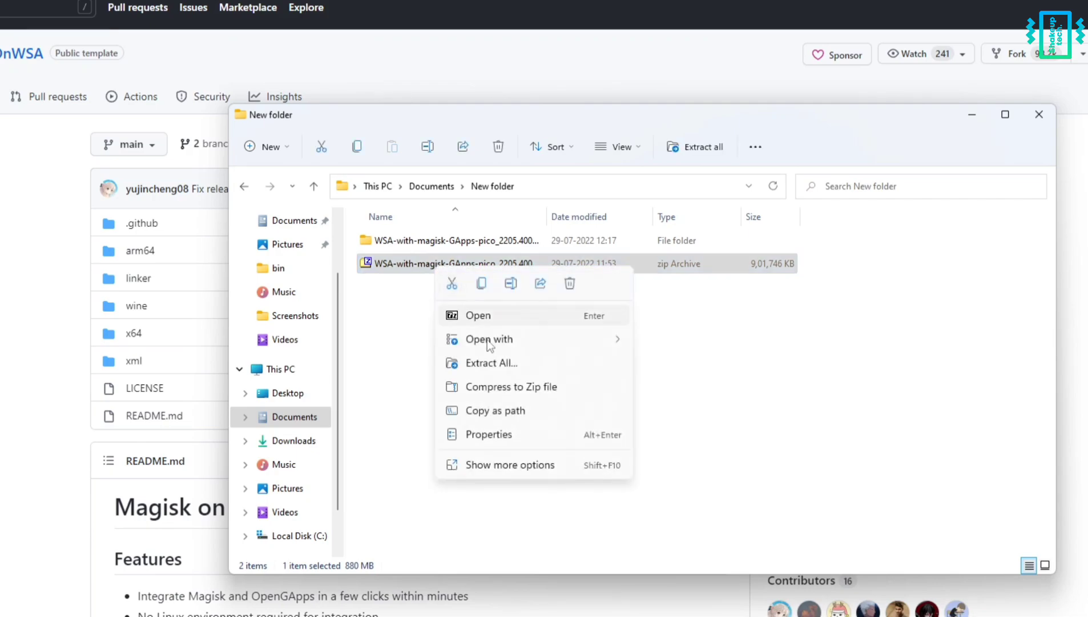
{"action": "left_click", "coordinate": [733, 351]}
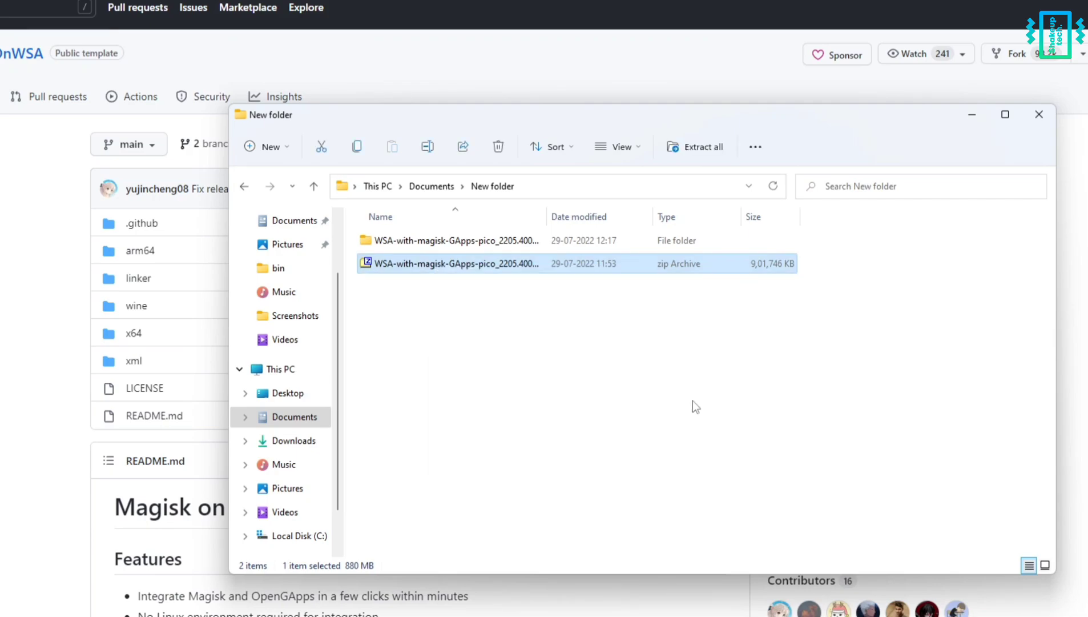
{"action": "left_click", "coordinate": [549, 475]}
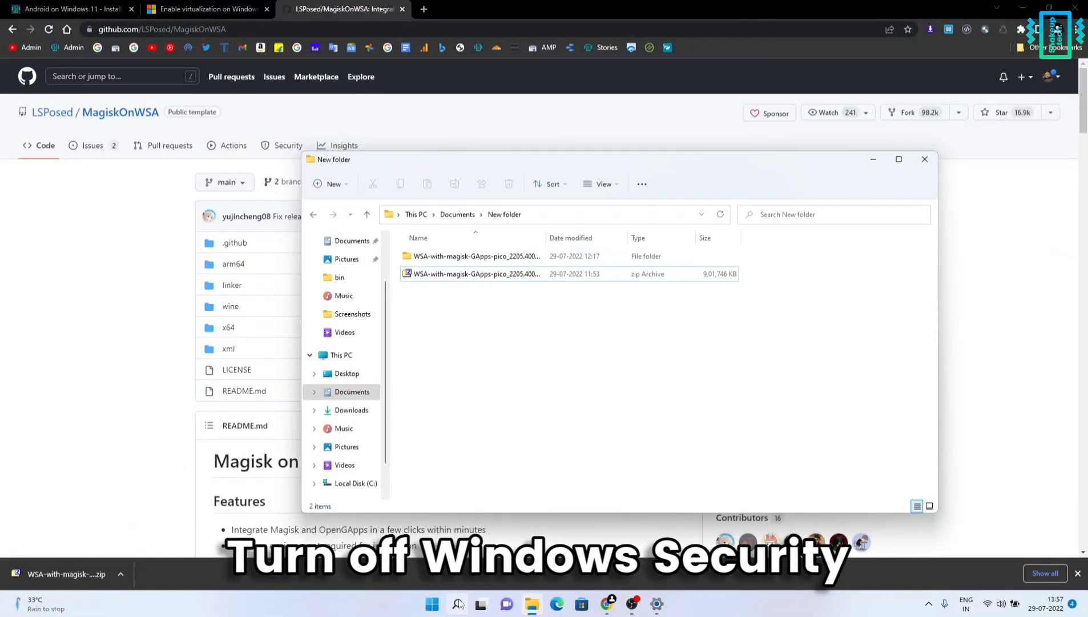
- Launch Windows Security and bring up the Virus & threat protection settings toggles
{"action": "left_click", "coordinate": [457, 603]}
{"action": "left_click", "coordinate": [417, 252]}
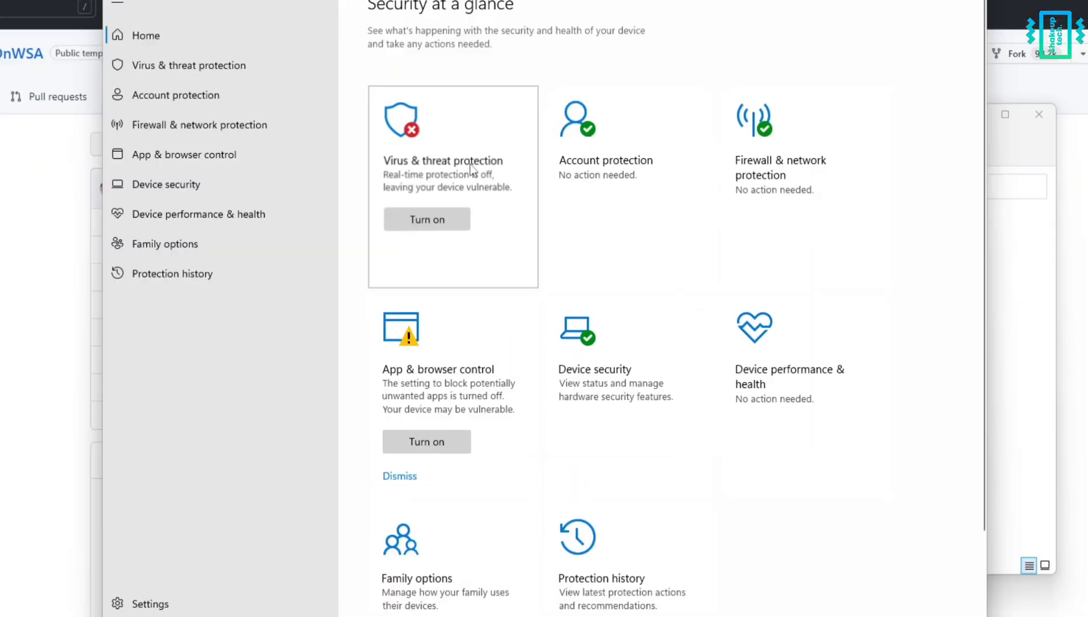
{"action": "left_click", "coordinate": [461, 189]}
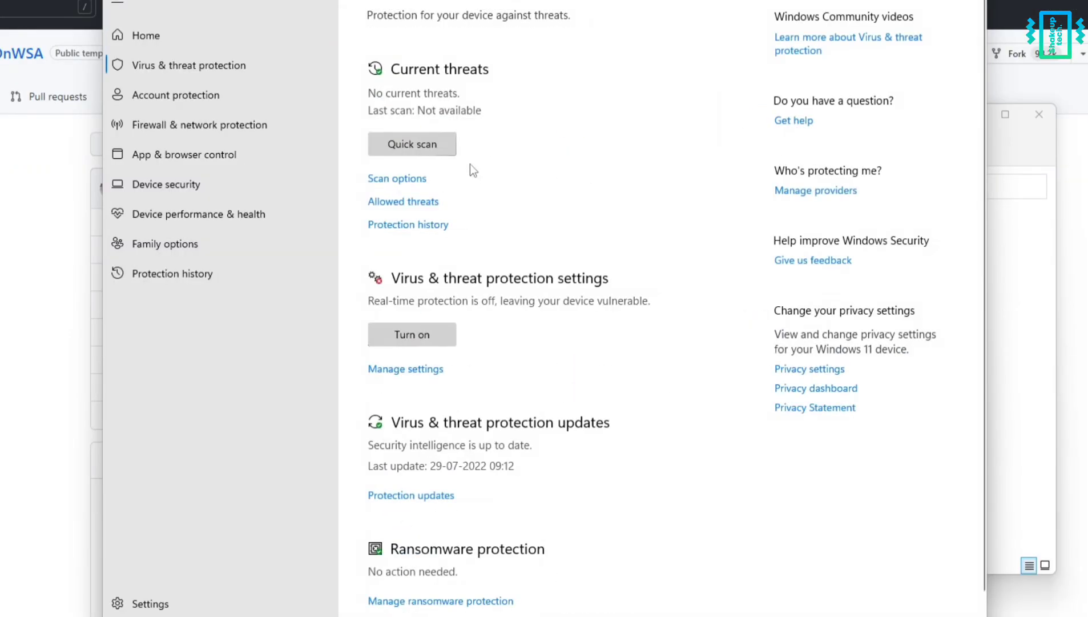
{"action": "left_click", "coordinate": [403, 370]}
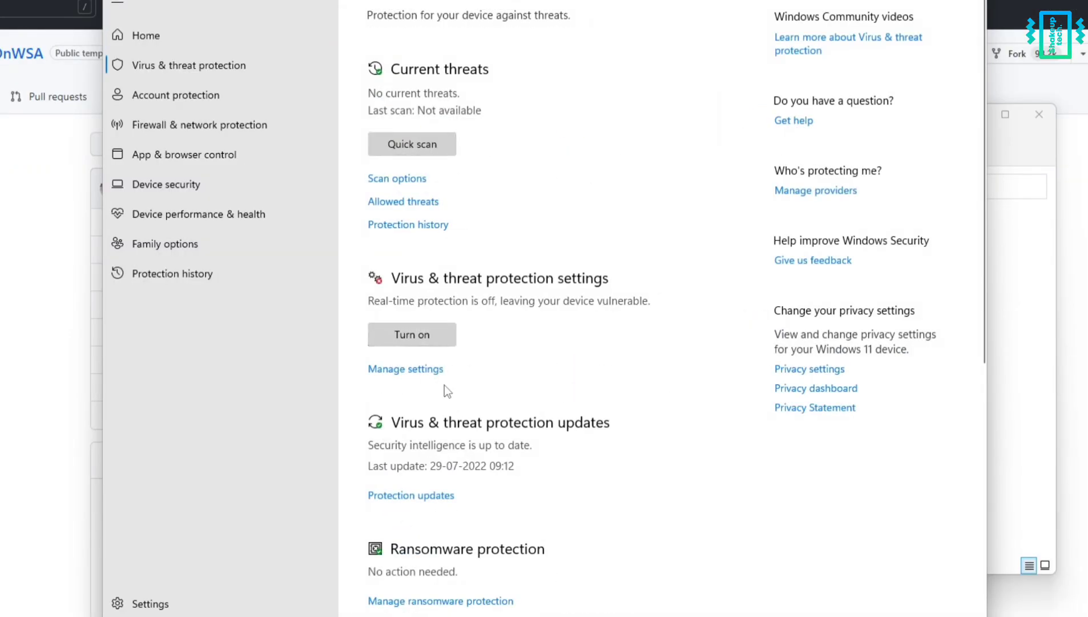
{"action": "scroll", "coordinate": [524, 330], "scroll_direction": "down", "scroll_amount": 5}
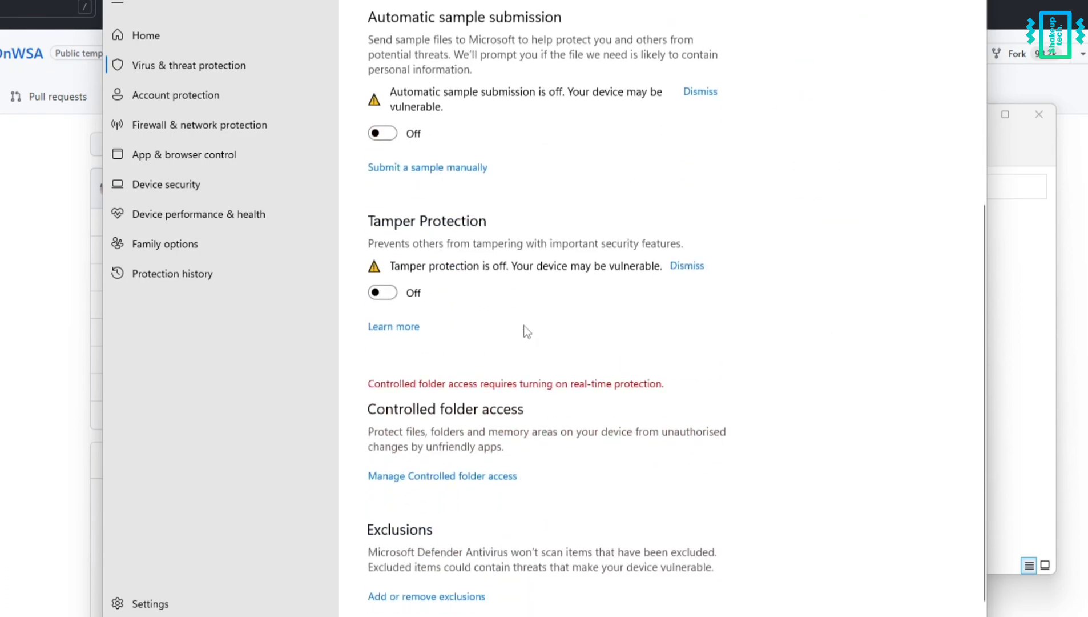
{"action": "scroll", "coordinate": [583, 402], "scroll_direction": "up", "scroll_amount": 5}
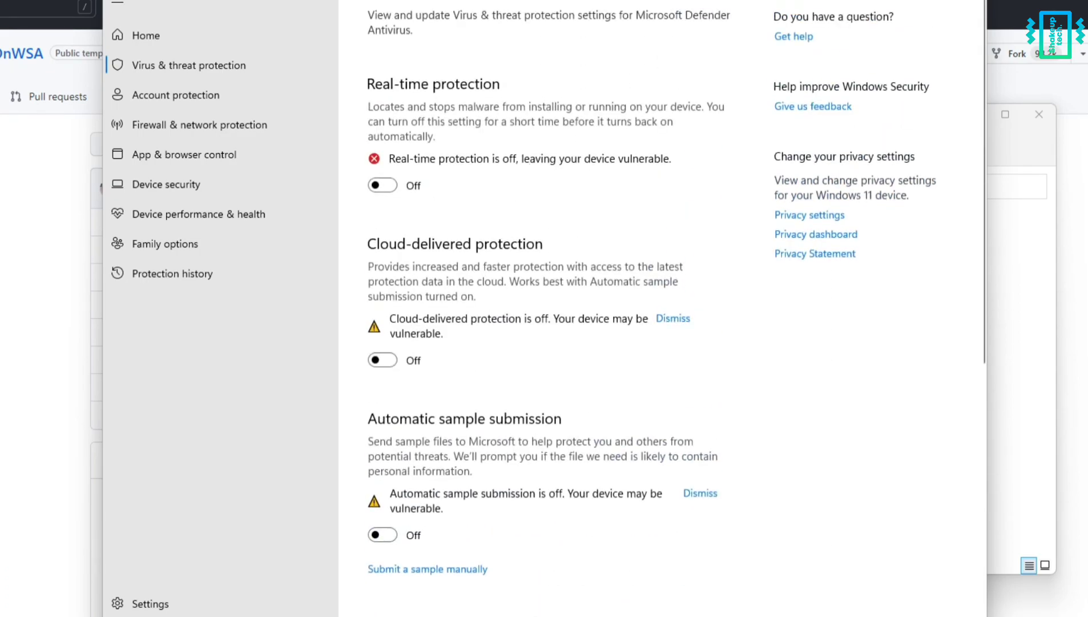
- Run Install.ps1 from the extracted WSA package with PowerShell, approving the unknown-publisher warning
{"action": "key", "text": "alt+F4"}
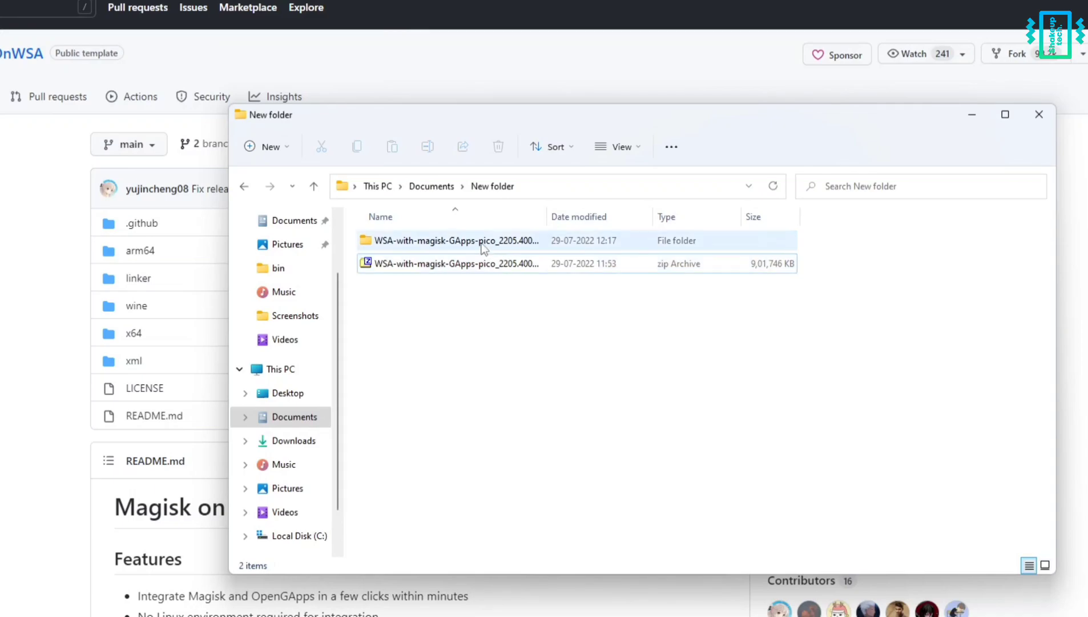
{"action": "double_click", "coordinate": [482, 245]}
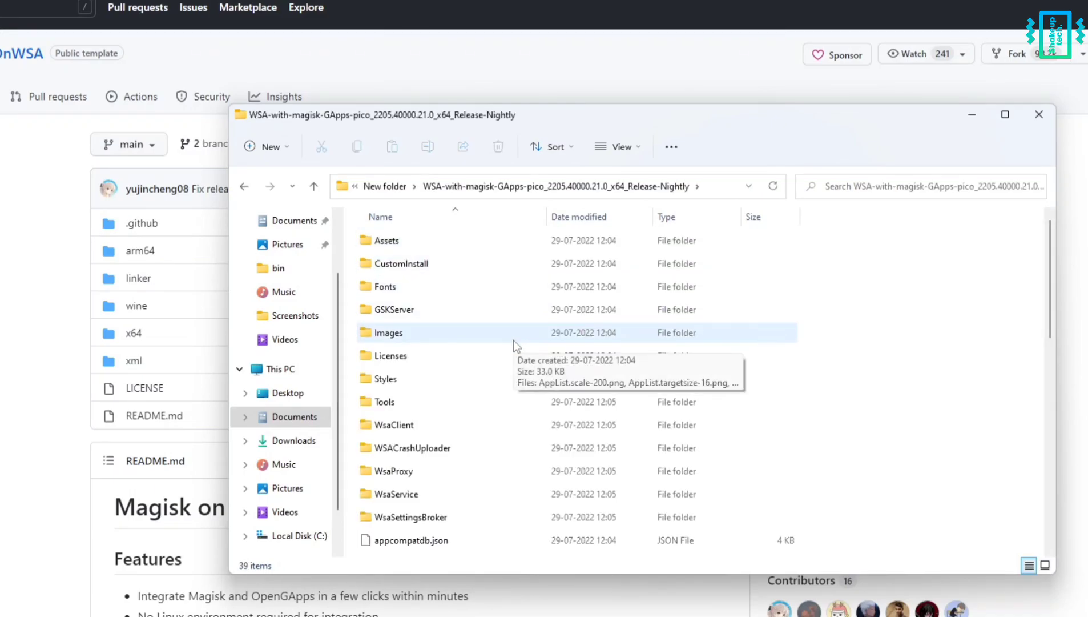
{"action": "scroll", "coordinate": [505, 341], "scroll_direction": "down", "scroll_amount": 4}
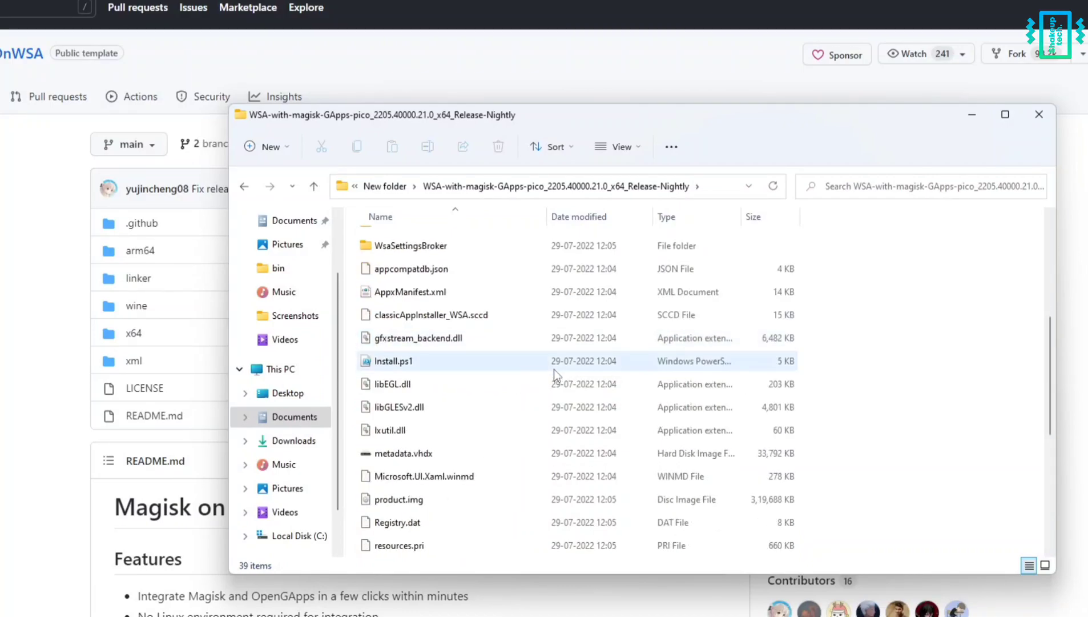
{"action": "scroll", "coordinate": [561, 442], "scroll_direction": "down", "scroll_amount": 1}
{"action": "scroll", "coordinate": [418, 385], "scroll_direction": "up", "scroll_amount": 1}
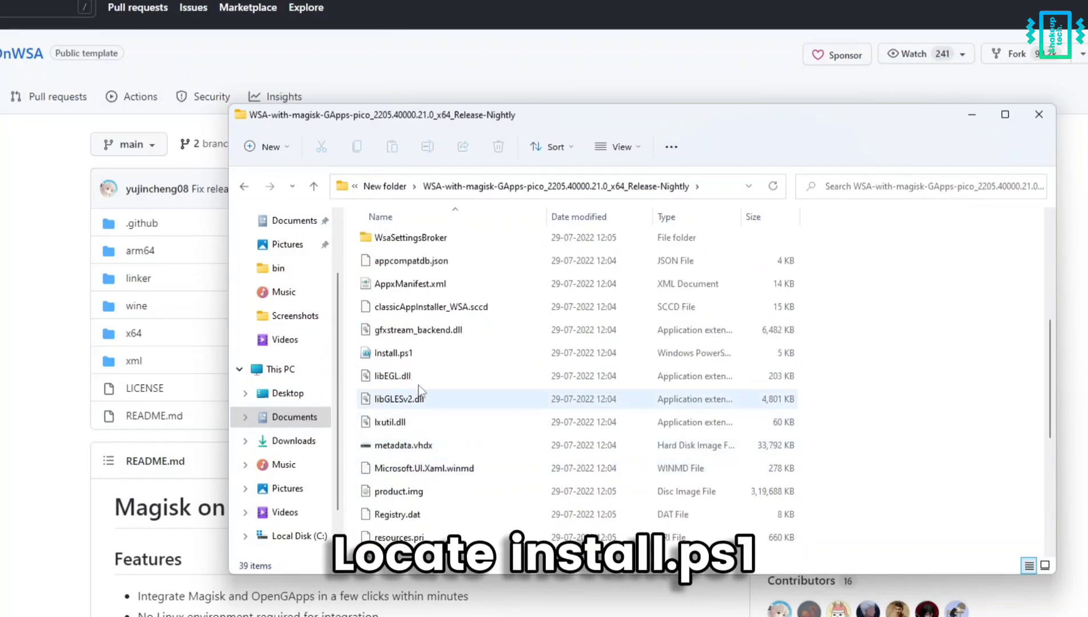
{"action": "left_click", "coordinate": [396, 354]}
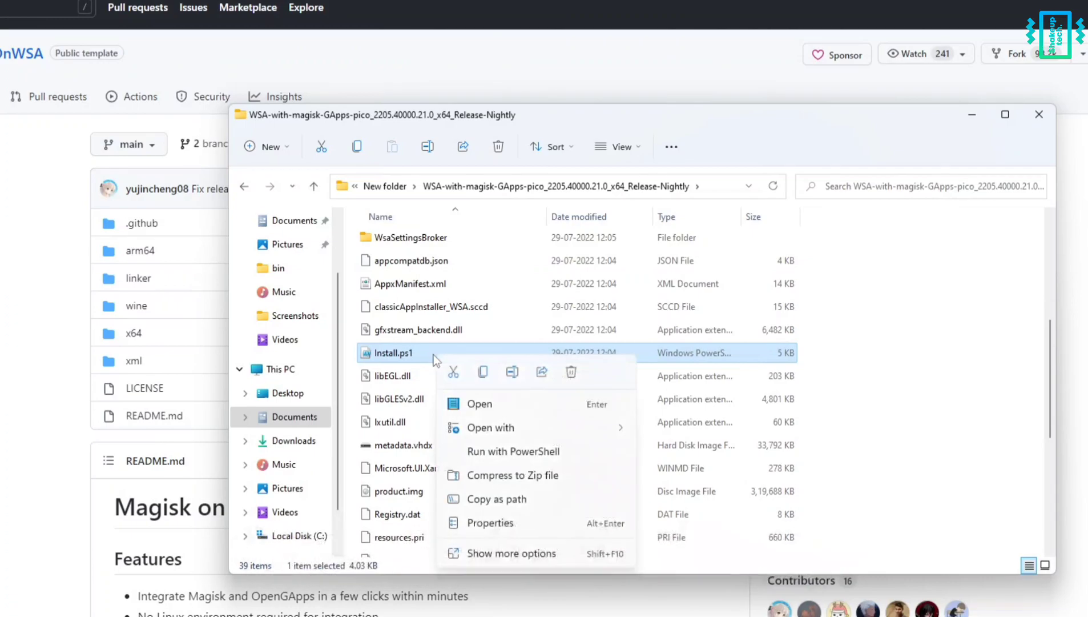
{"action": "left_click", "coordinate": [516, 451]}
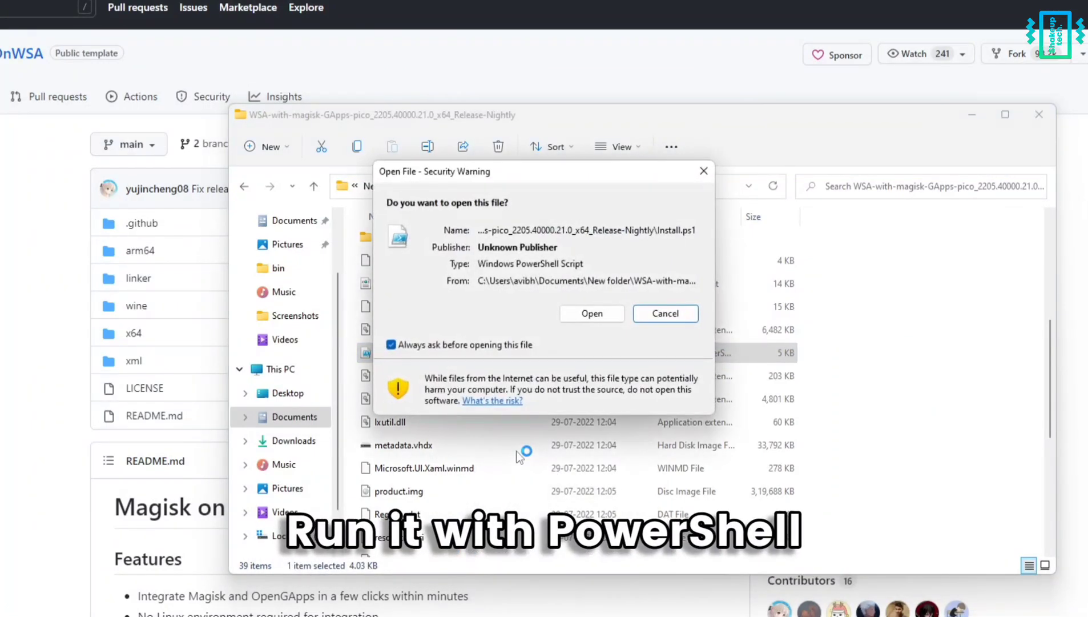
{"action": "left_click", "coordinate": [609, 312]}
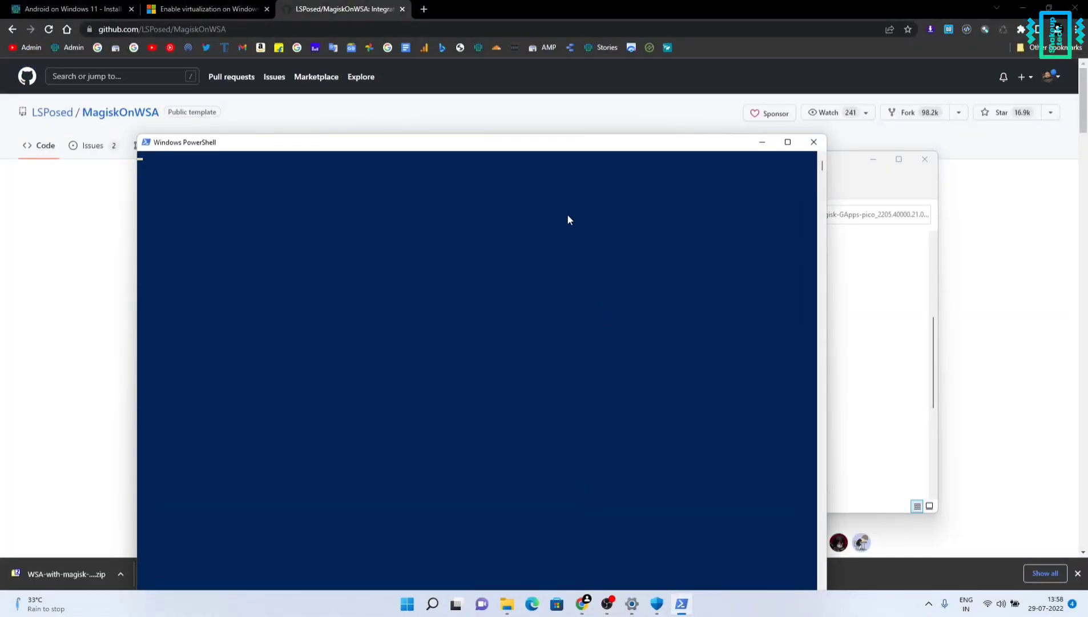
- Accept the execution policy change for all scripts and continue without sharing diagnostic data
{"action": "left_click_drag", "start_coordinate": [508, 144], "coordinate": [583, 70]}
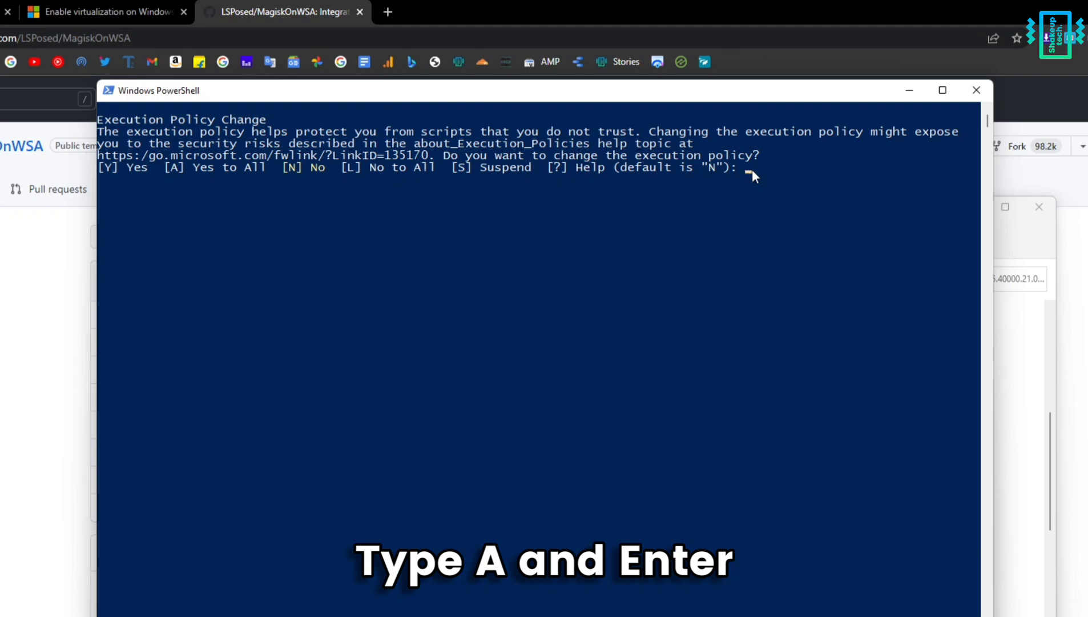
{"action": "type", "text": "a"}
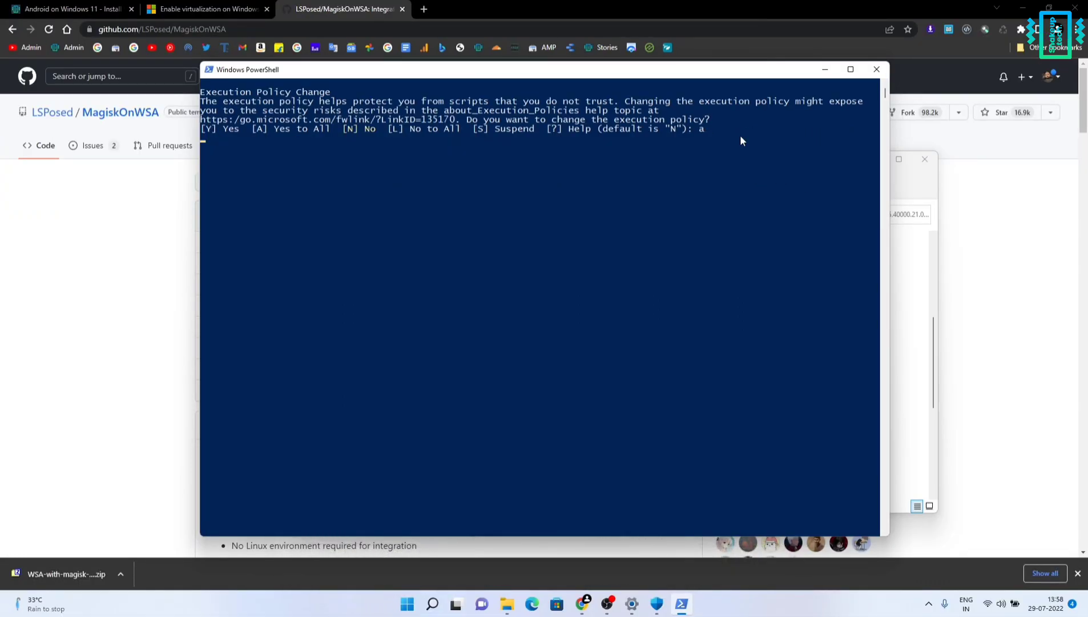
{"action": "key", "text": "Return"}
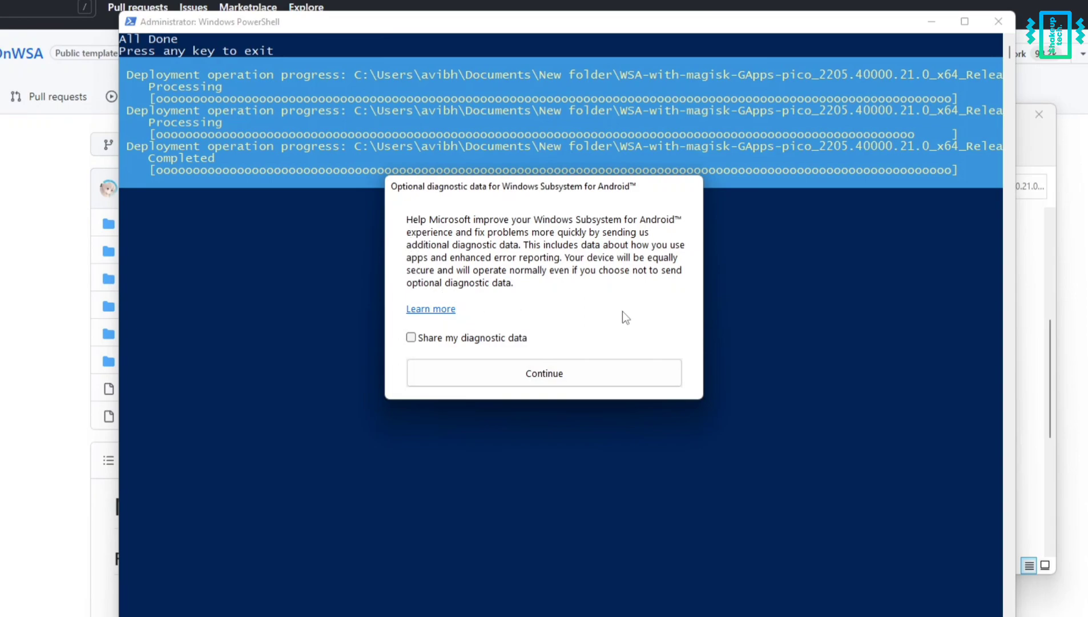
{"action": "left_click", "coordinate": [583, 373]}
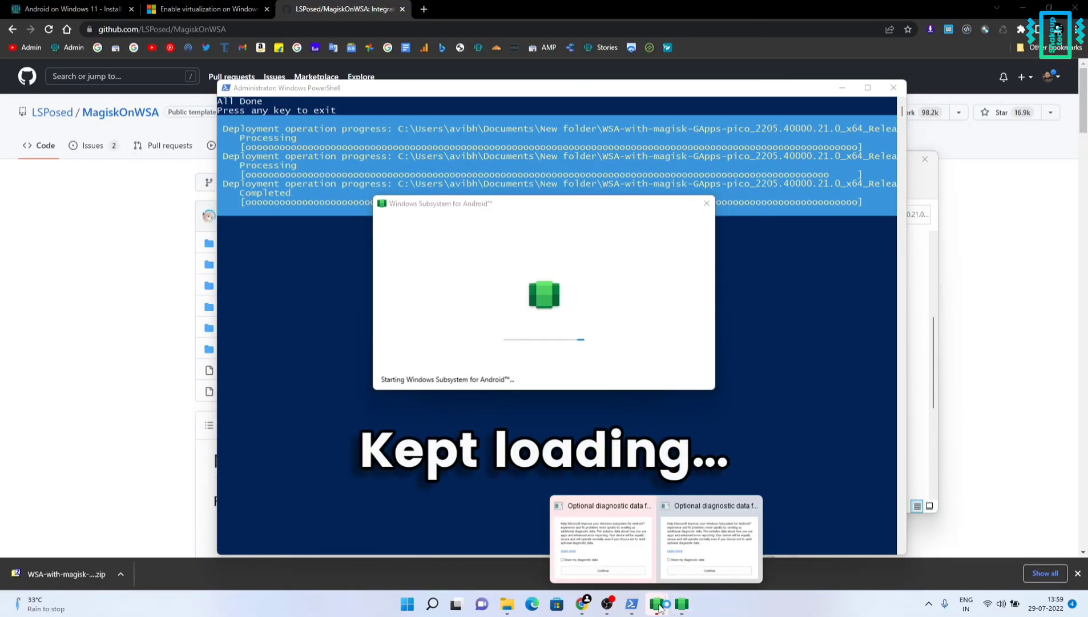
{"action": "mouse_move", "coordinate": [657, 603]}
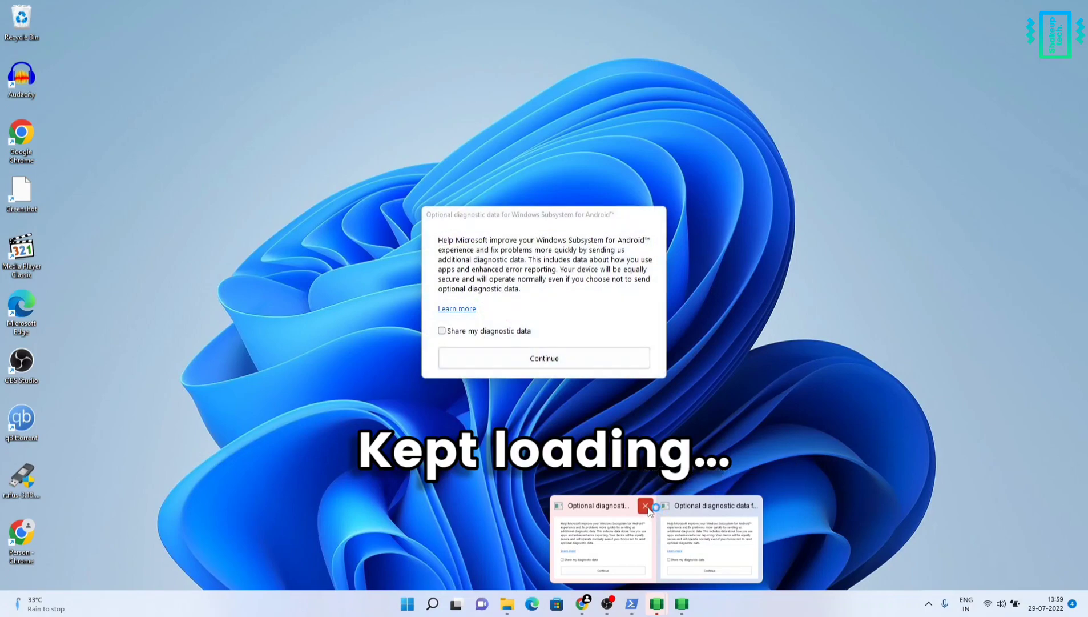
{"action": "left_click", "coordinate": [650, 512]}
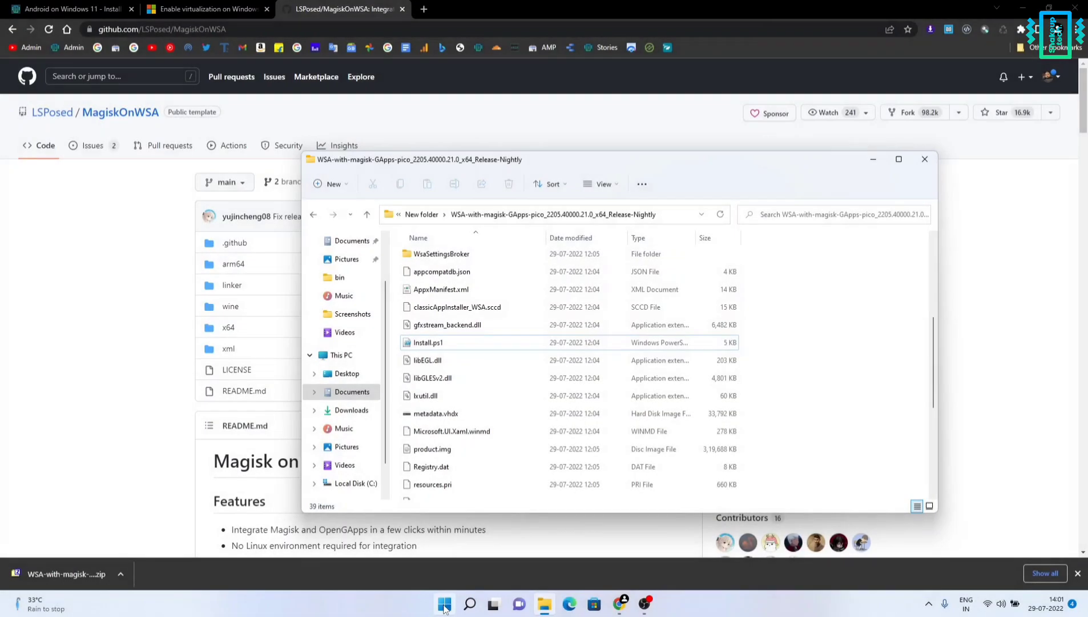
- Launch Windows Subsystem for Android Settings and browse Compatibility, About, Developer and System
{"action": "key", "text": "super"}
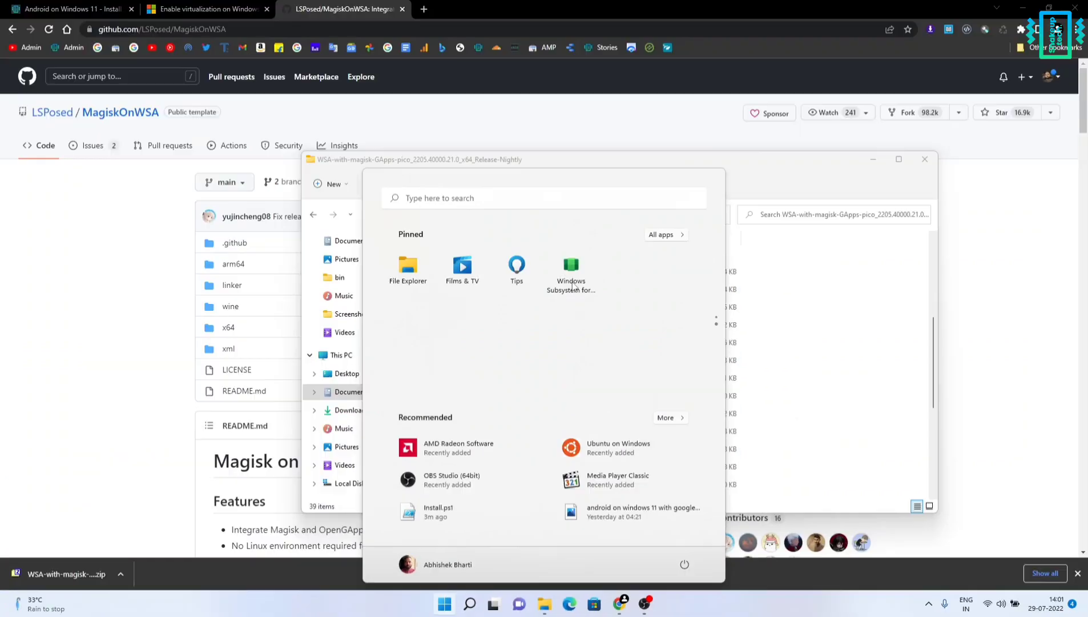
{"action": "left_click", "coordinate": [583, 188]}
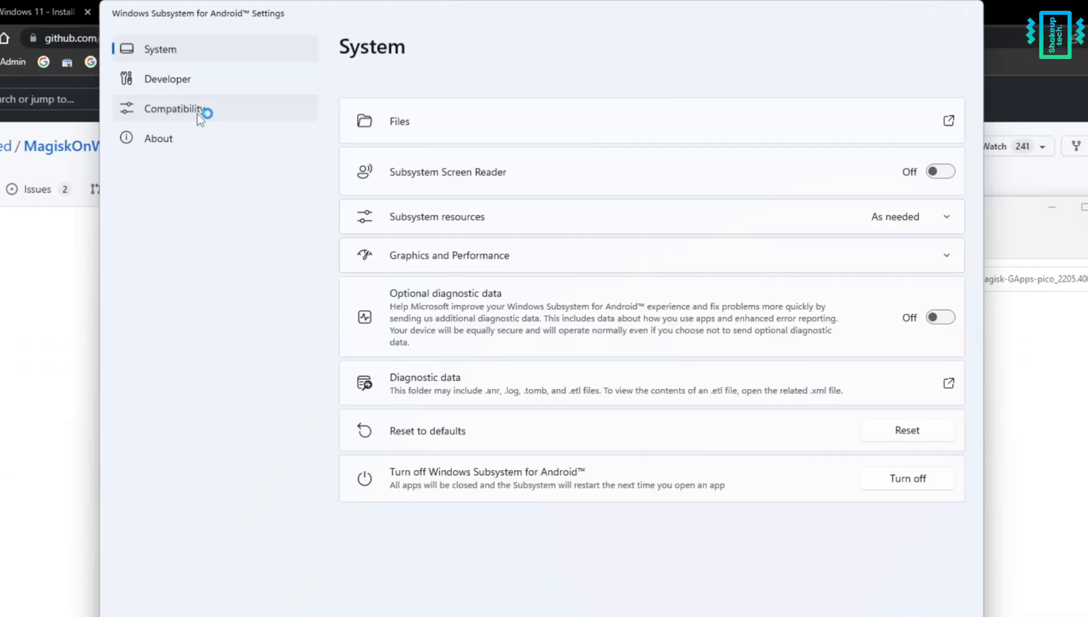
{"action": "left_click", "coordinate": [197, 113]}
{"action": "left_click", "coordinate": [194, 137]}
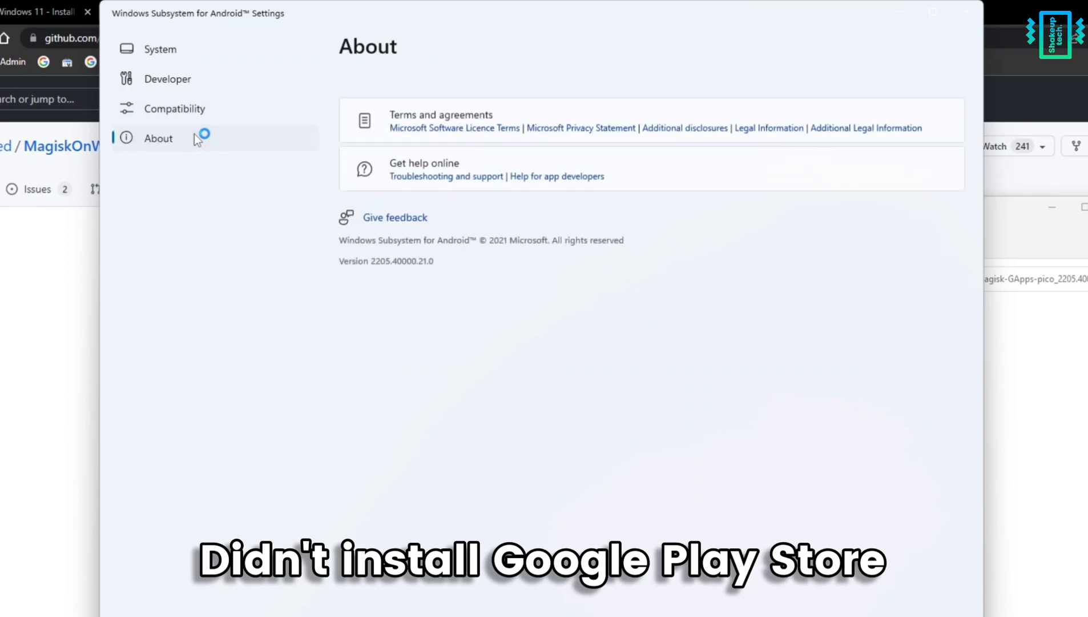
{"action": "left_click", "coordinate": [210, 77]}
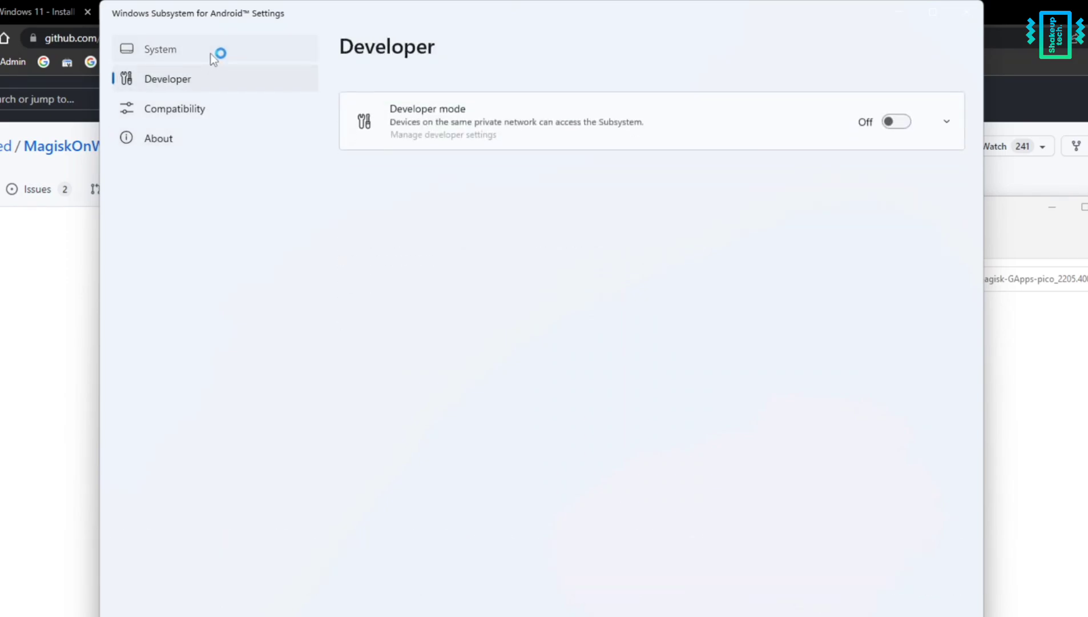
{"action": "left_click", "coordinate": [227, 52]}
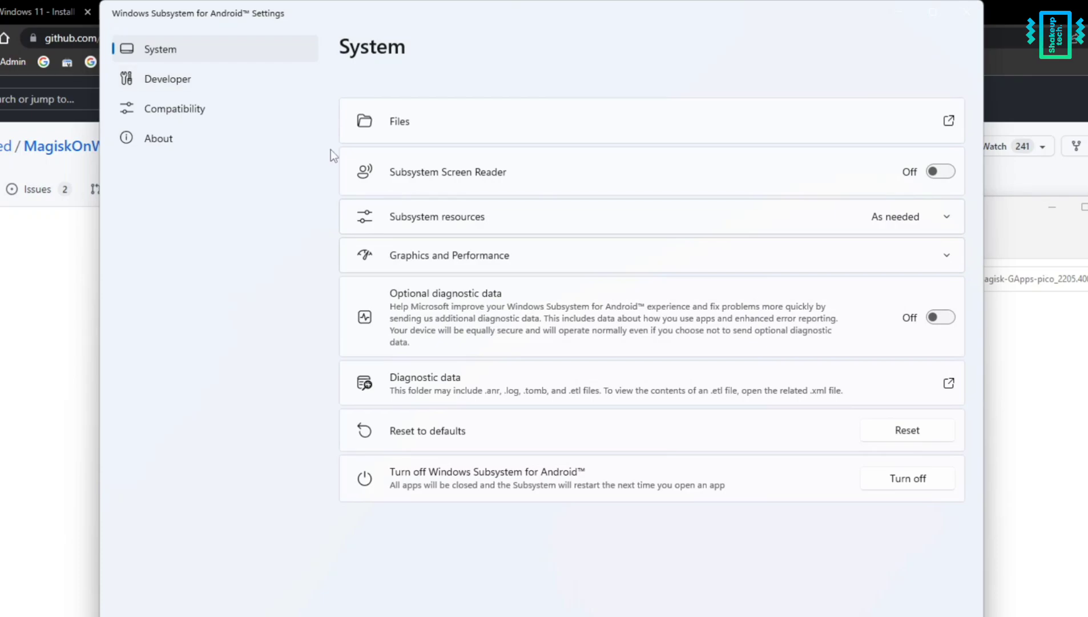
- Turn off the Android subsystem and close its settings window
{"action": "left_click", "coordinate": [907, 477]}
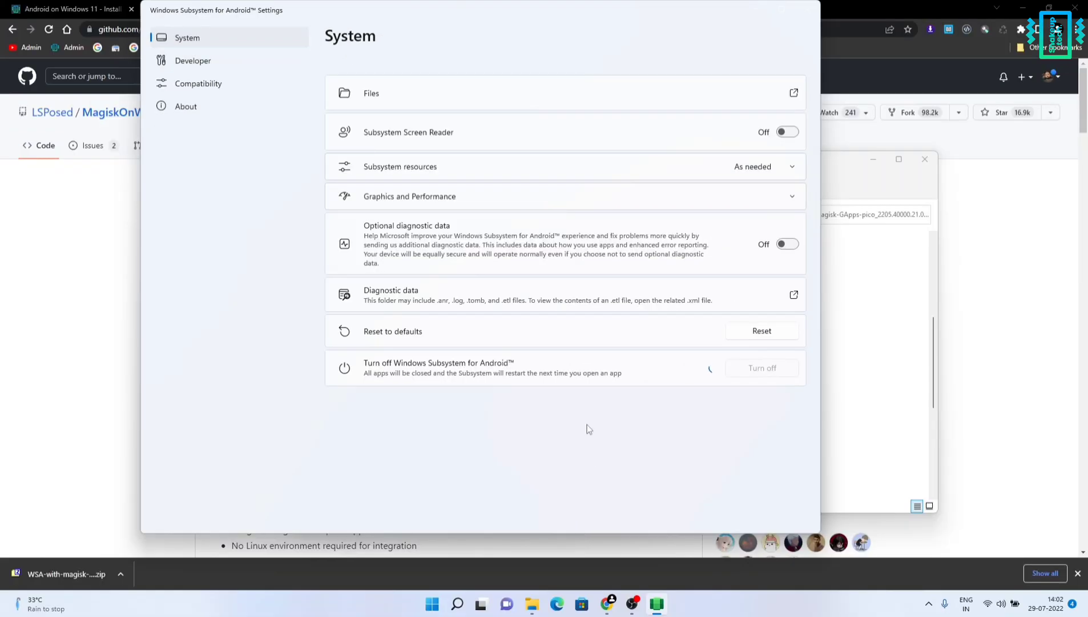
{"action": "left_click", "coordinate": [809, 8]}
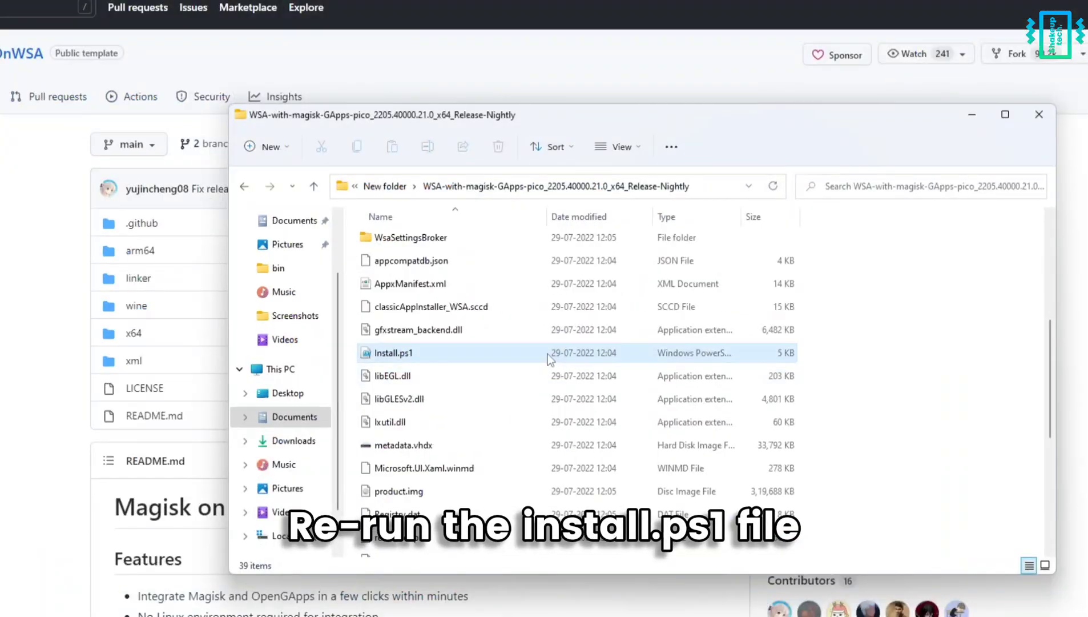
- Rerun Install.ps1 with PowerShell, approve the warning and accept the policy change for all
{"action": "left_click", "coordinate": [547, 347]}
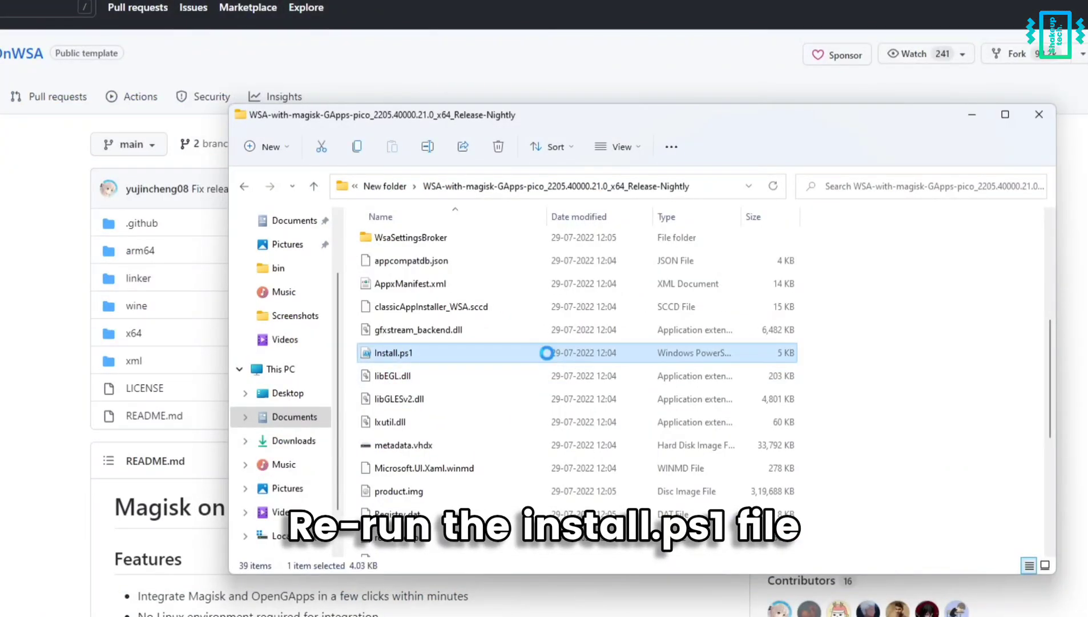
{"action": "right_click", "coordinate": [548, 353]}
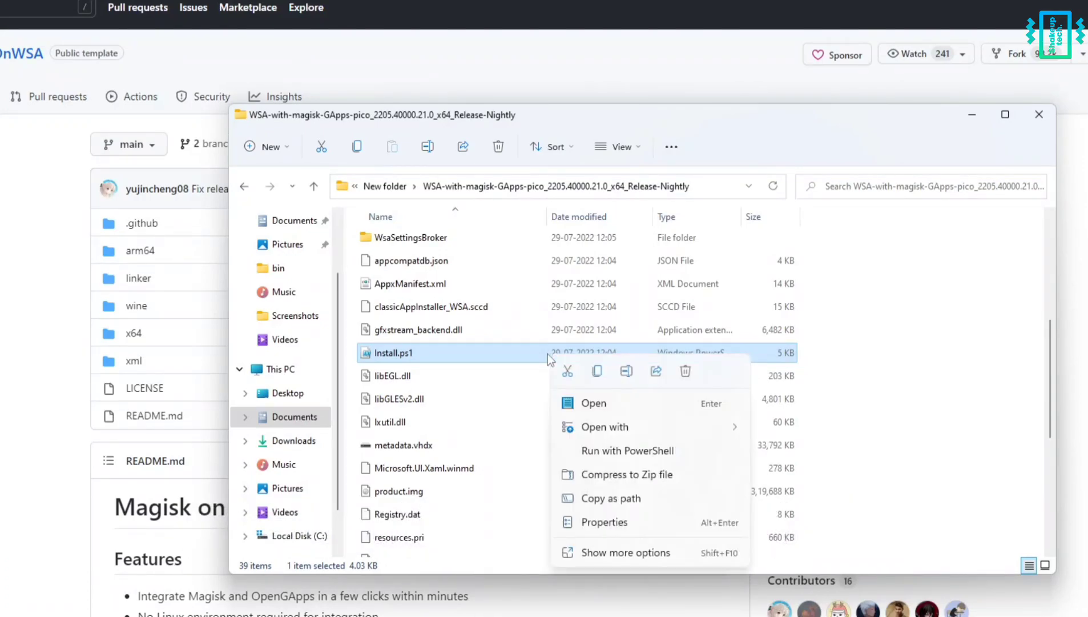
{"action": "left_click", "coordinate": [613, 450]}
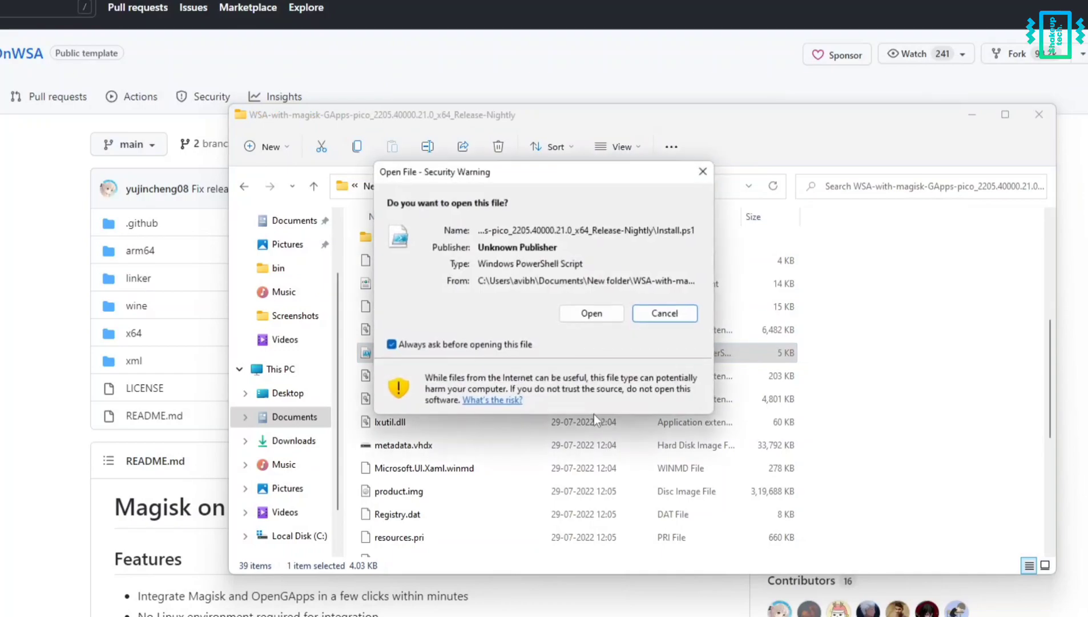
{"action": "left_click", "coordinate": [582, 316]}
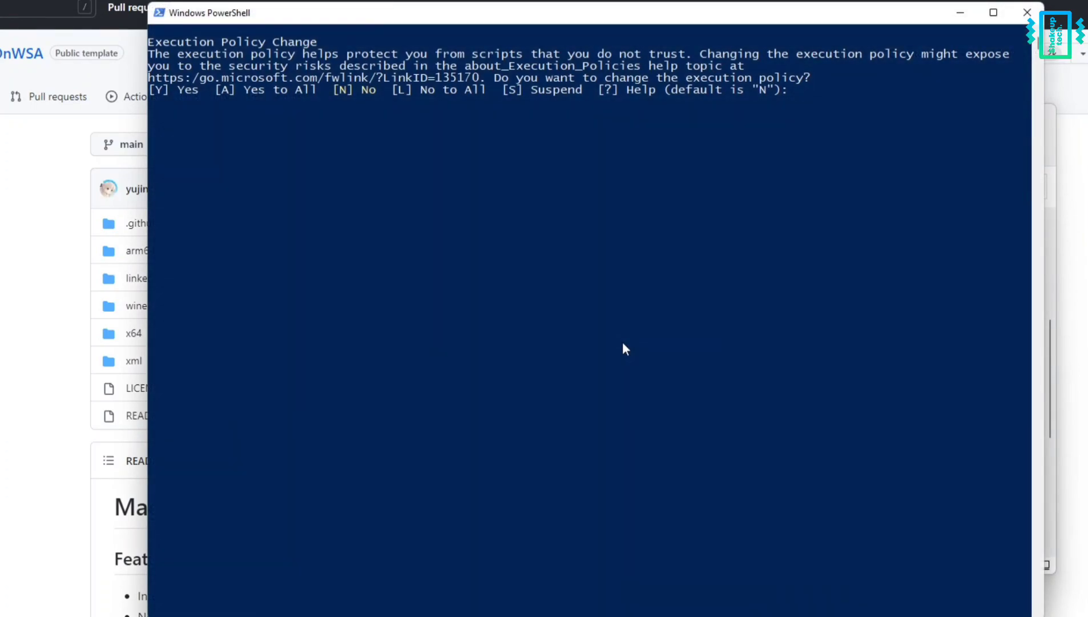
{"action": "type", "text": "a"}
{"action": "key", "text": "Return"}
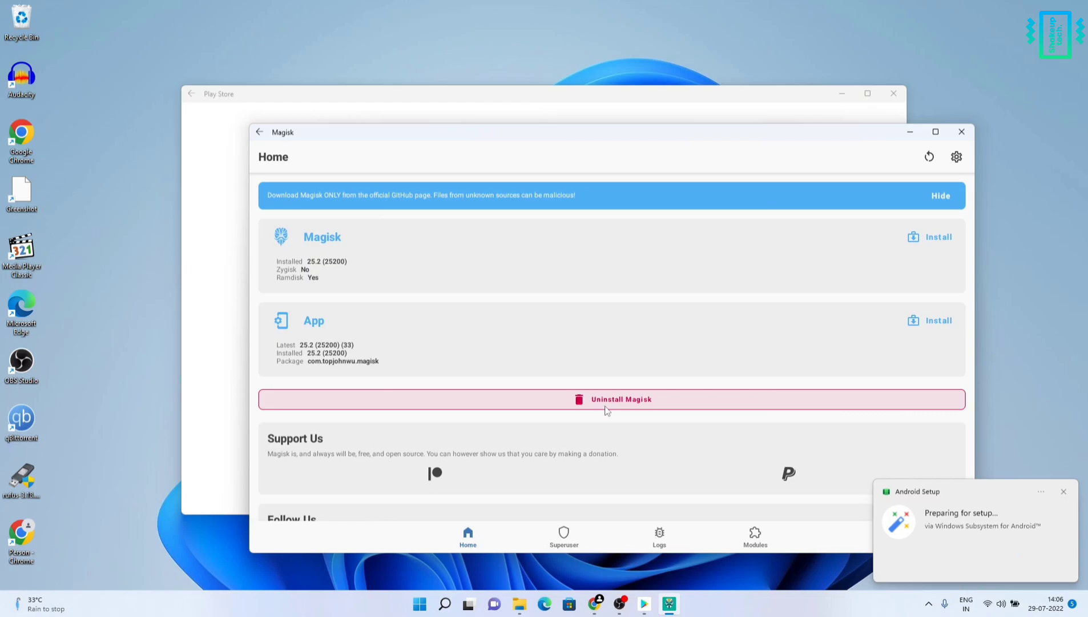
- Close all Magisk windows from its taskbar button
{"action": "right_click", "coordinate": [669, 603]}
{"action": "left_click", "coordinate": [652, 574]}
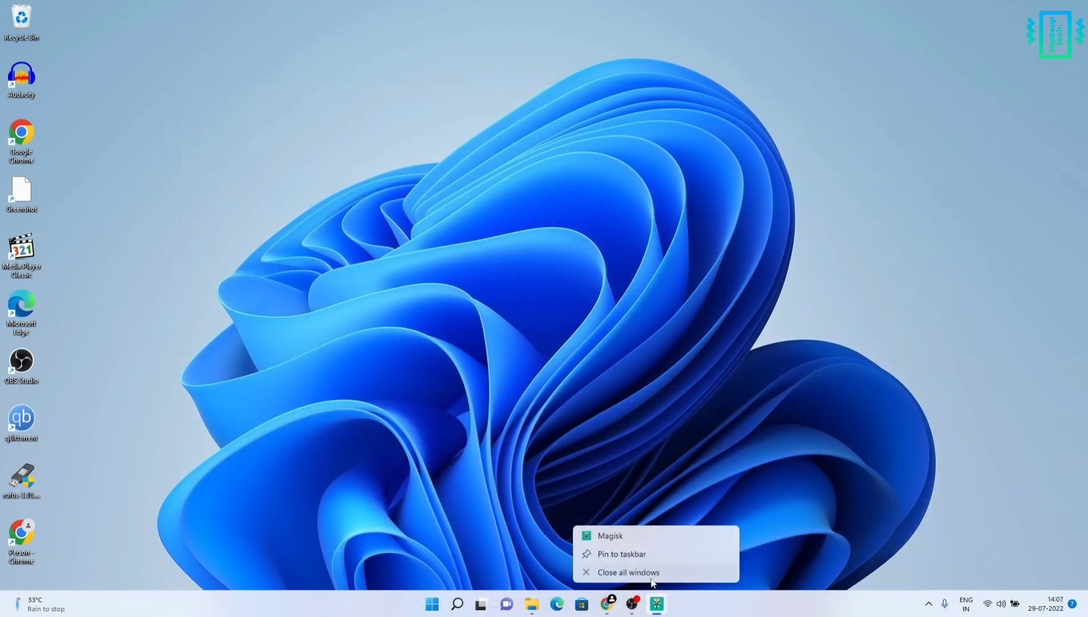
{"action": "left_click", "coordinate": [651, 573]}
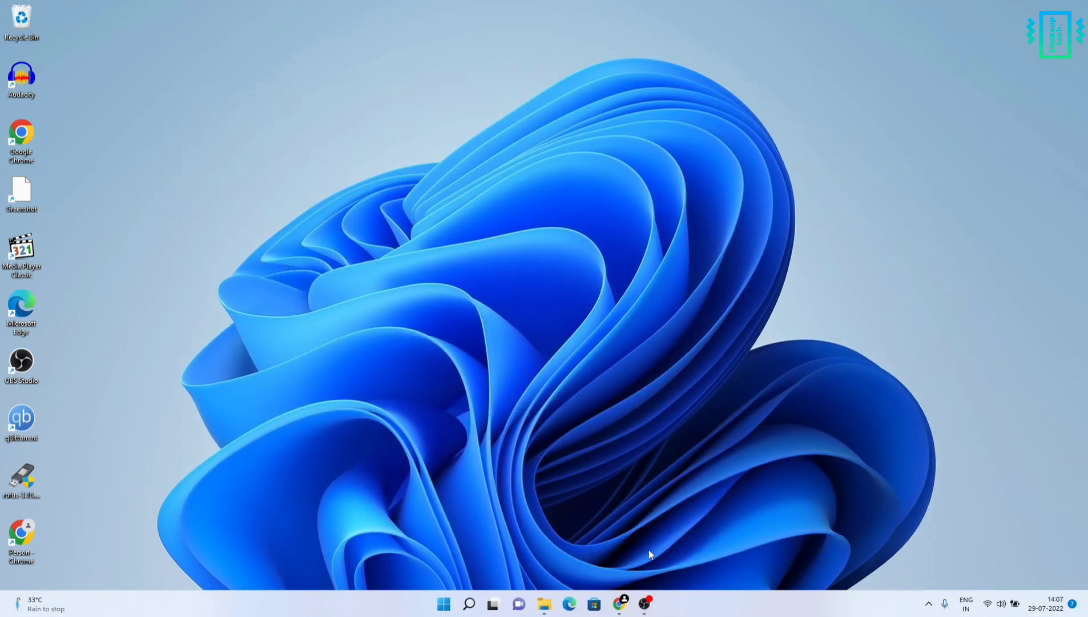
- Relaunch the Play Store from the Start menu's Recommended list to its sign-in page
{"action": "left_click", "coordinate": [443, 599]}
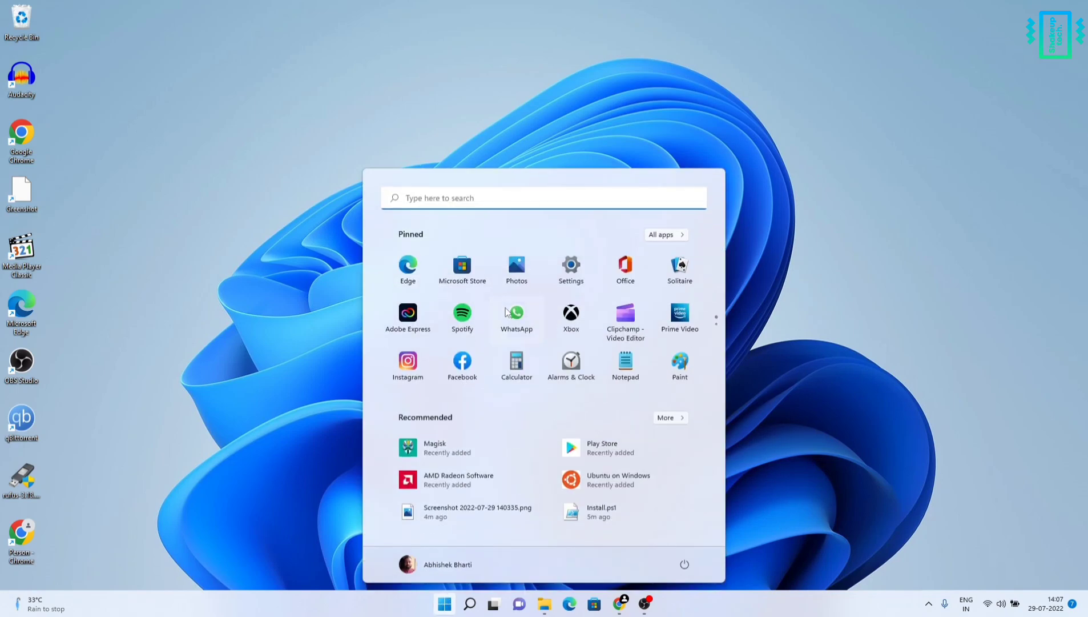
{"action": "scroll", "coordinate": [495, 203], "scroll_direction": "down", "scroll_amount": 1}
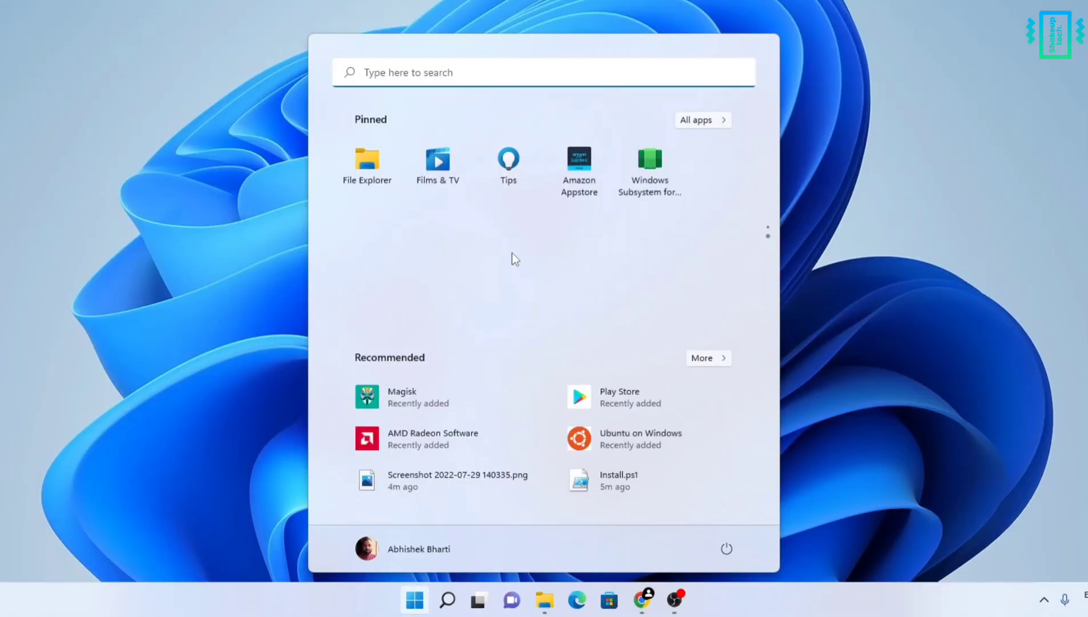
{"action": "scroll", "coordinate": [511, 253], "scroll_direction": "up", "scroll_amount": 1}
{"action": "scroll", "coordinate": [556, 228], "scroll_direction": "down", "scroll_amount": 1}
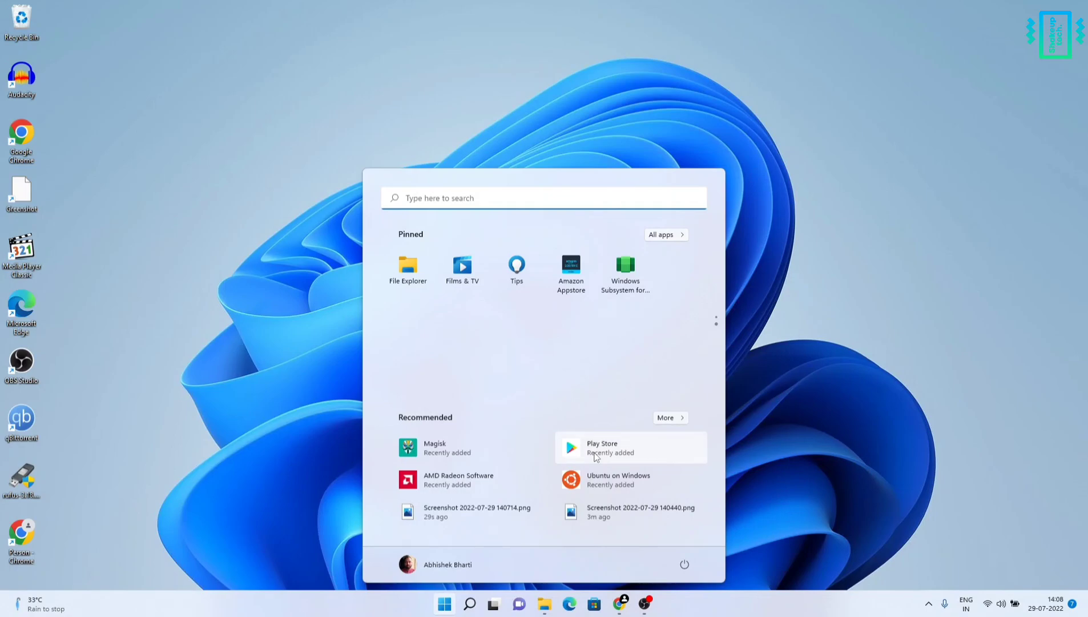
{"action": "left_click", "coordinate": [594, 456]}
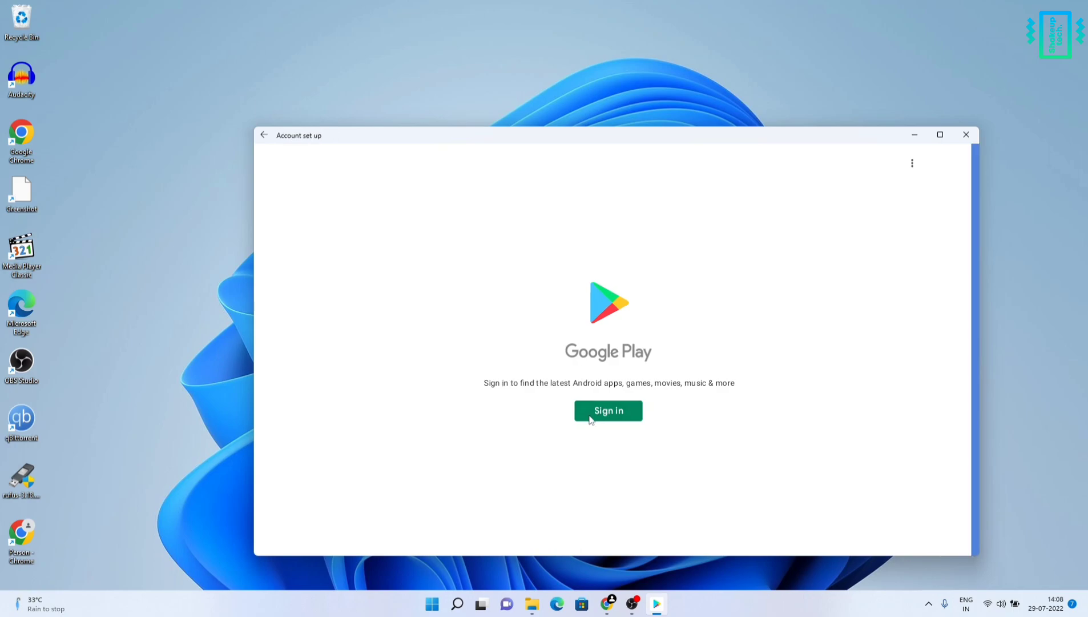
- Sign in to Google Play and switch the store to the Apps section
{"action": "left_click", "coordinate": [595, 417]}
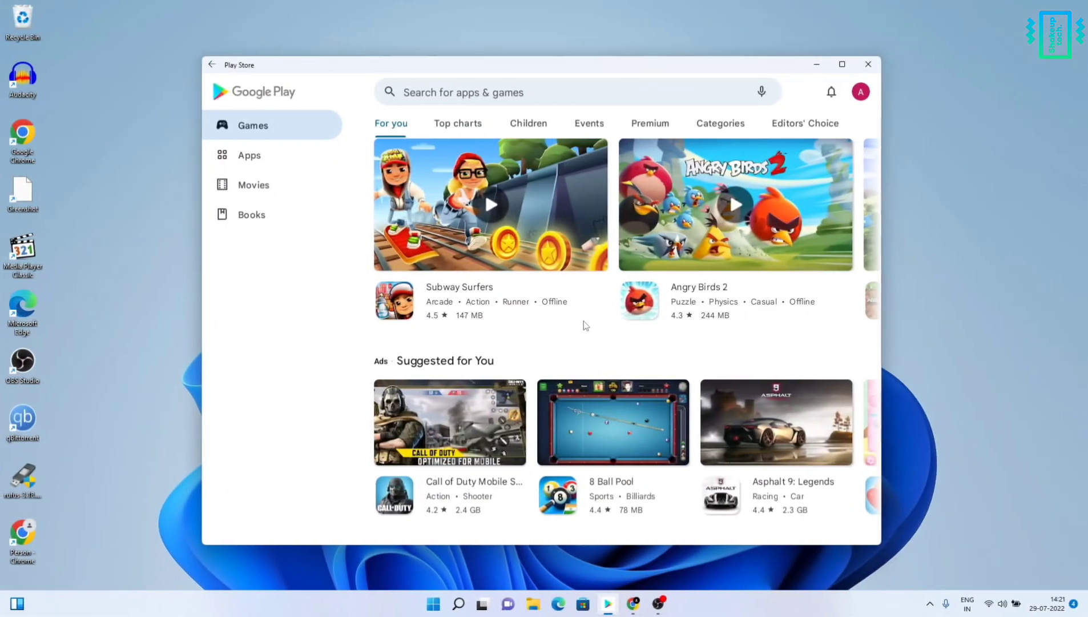
{"action": "scroll", "coordinate": [583, 322], "scroll_direction": "down", "scroll_amount": 1}
{"action": "scroll", "coordinate": [581, 319], "scroll_direction": "down", "scroll_amount": 3}
{"action": "scroll", "coordinate": [579, 357], "scroll_direction": "down", "scroll_amount": 3}
{"action": "scroll", "coordinate": [578, 391], "scroll_direction": "up", "scroll_amount": 1}
{"action": "scroll", "coordinate": [582, 399], "scroll_direction": "up", "scroll_amount": 3}
{"action": "scroll", "coordinate": [583, 413], "scroll_direction": "up", "scroll_amount": 3}
{"action": "scroll", "coordinate": [470, 277], "scroll_direction": "up", "scroll_amount": 2}
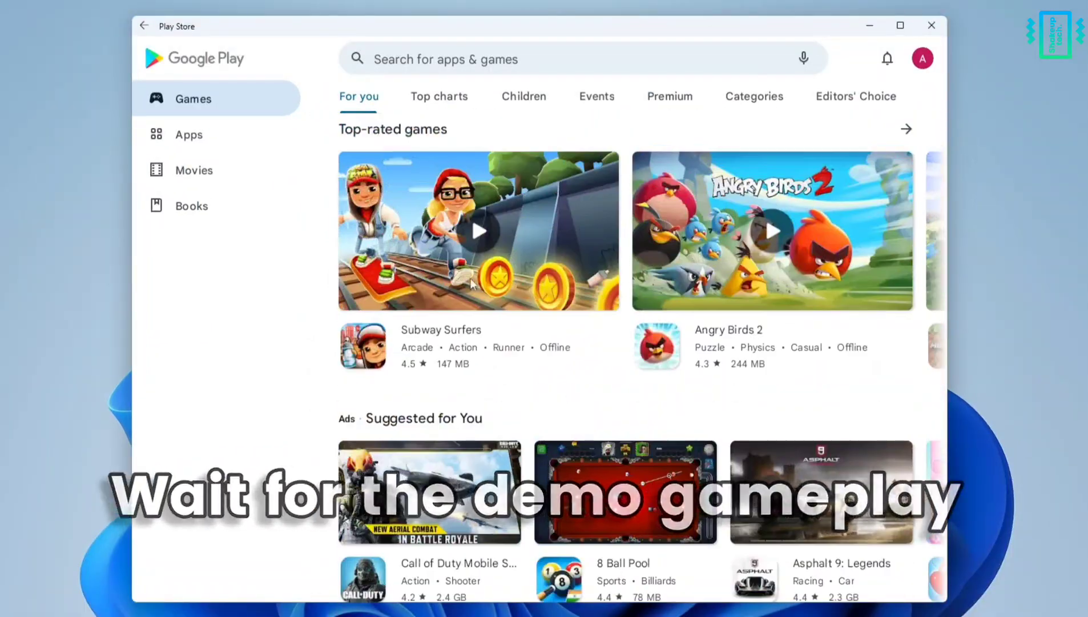
{"action": "left_click", "coordinate": [226, 140]}
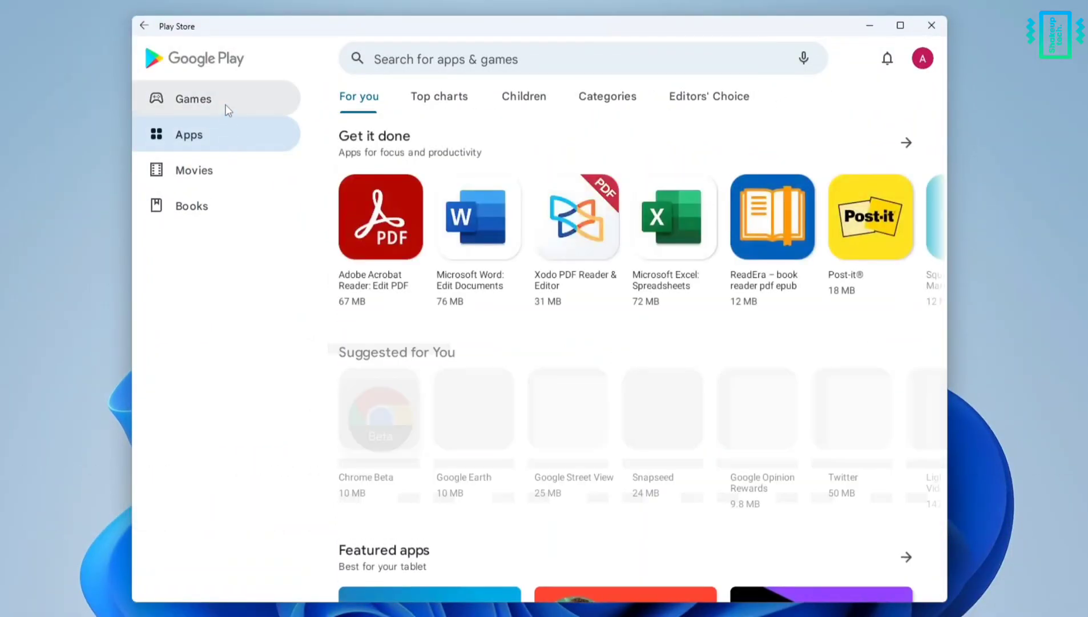
{"action": "scroll", "coordinate": [624, 425], "scroll_direction": "down", "scroll_amount": 2}
{"action": "scroll", "coordinate": [625, 425], "scroll_direction": "down", "scroll_amount": 3}
{"action": "scroll", "coordinate": [624, 425], "scroll_direction": "up", "scroll_amount": 3}
{"action": "scroll", "coordinate": [893, 117], "scroll_direction": "up", "scroll_amount": 3}
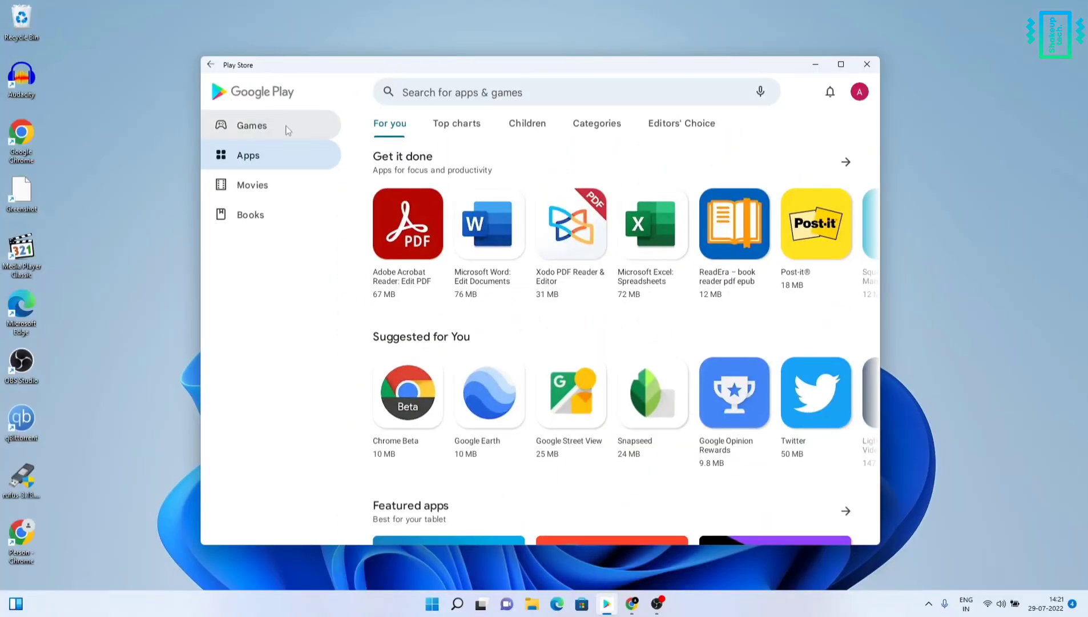
- Install Subway Surfers from the Games top-rated list
{"action": "left_click", "coordinate": [280, 126]}
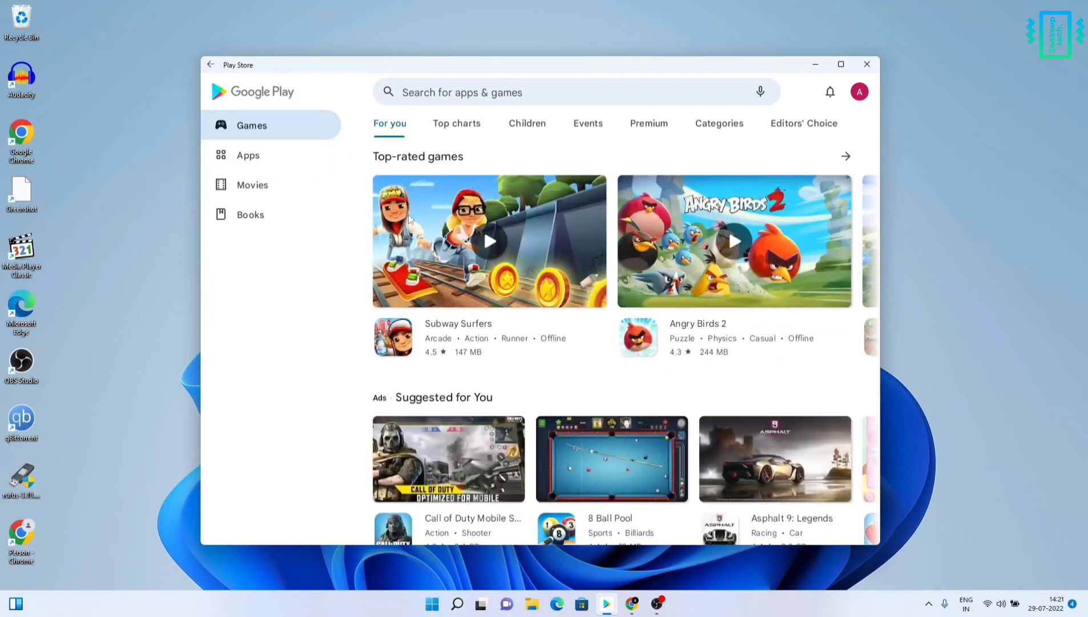
{"action": "left_click", "coordinate": [460, 338]}
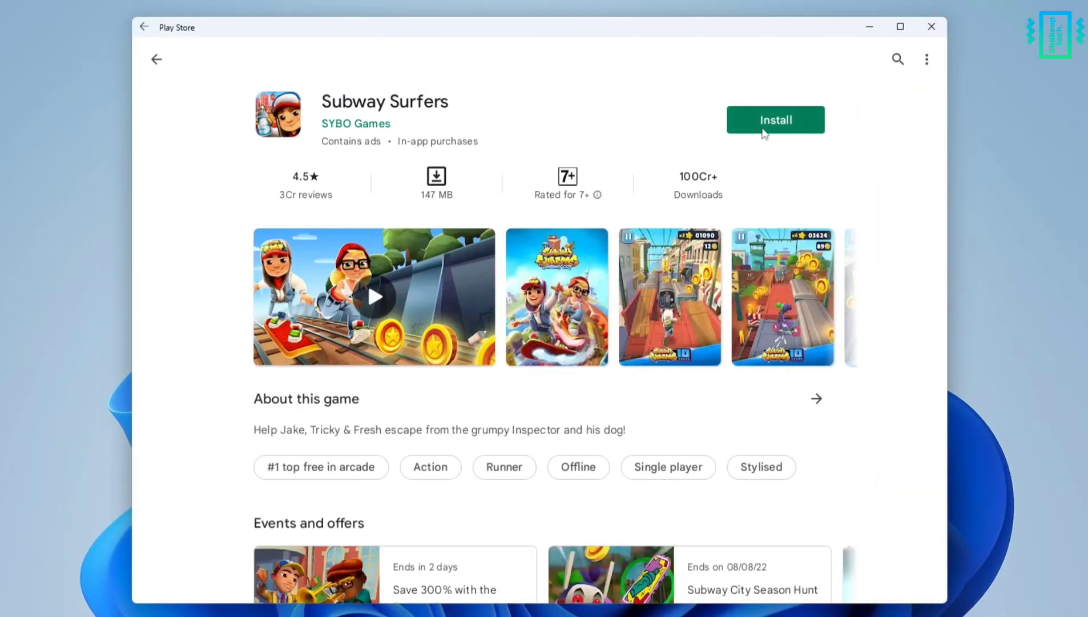
{"action": "left_click", "coordinate": [764, 127]}
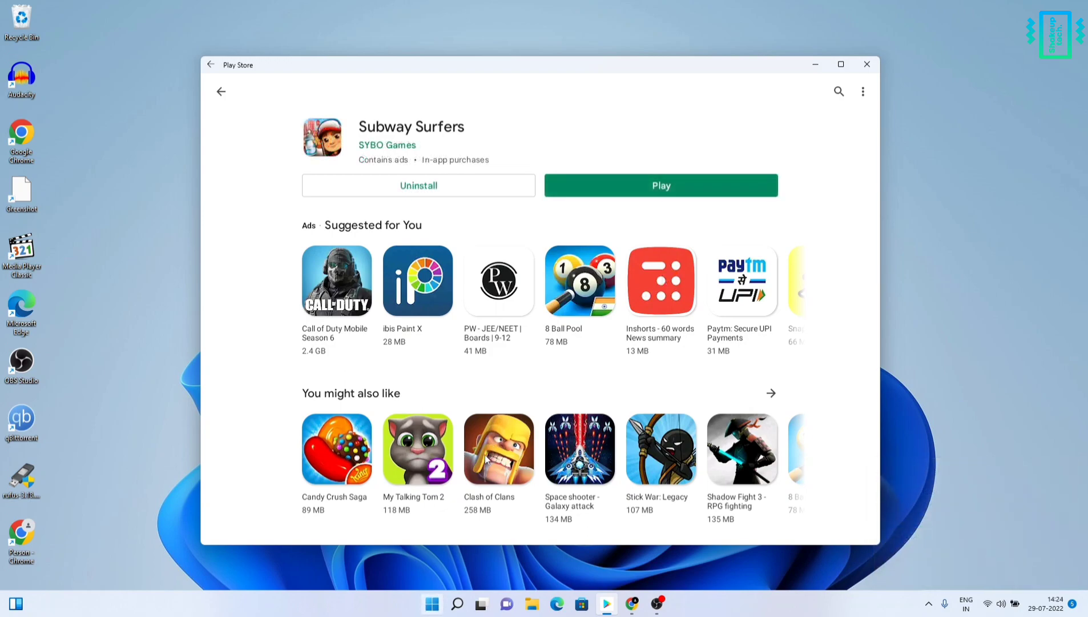
- Launch Subway Surfers from its store page to the Tap to Play screen
{"action": "left_click", "coordinate": [431, 603]}
{"action": "scroll", "coordinate": [495, 340], "scroll_direction": "down", "scroll_amount": 2}
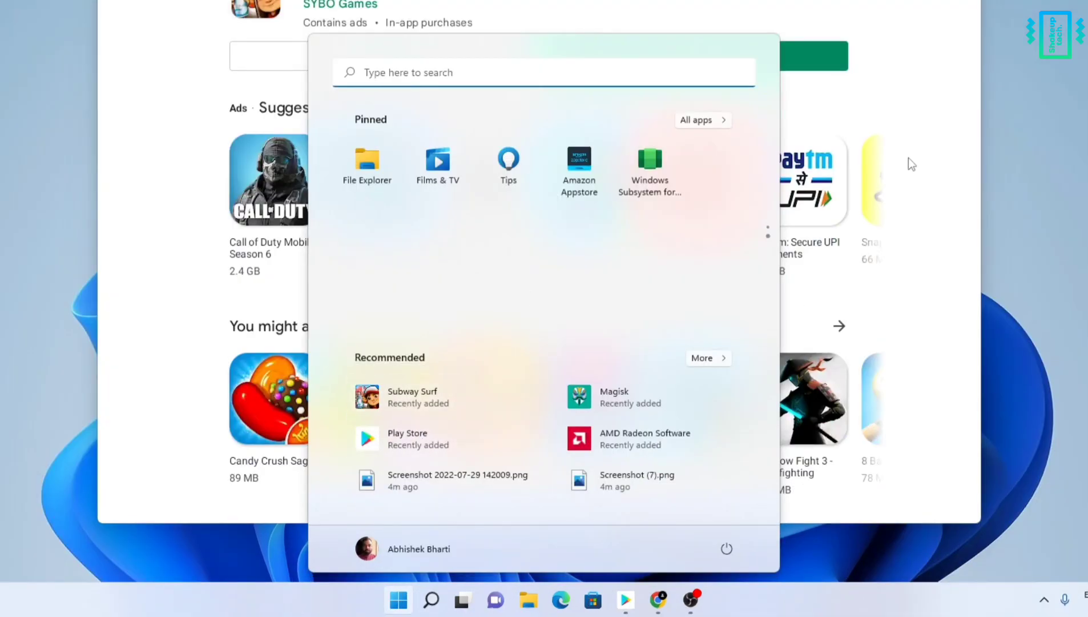
{"action": "left_click", "coordinate": [906, 144]}
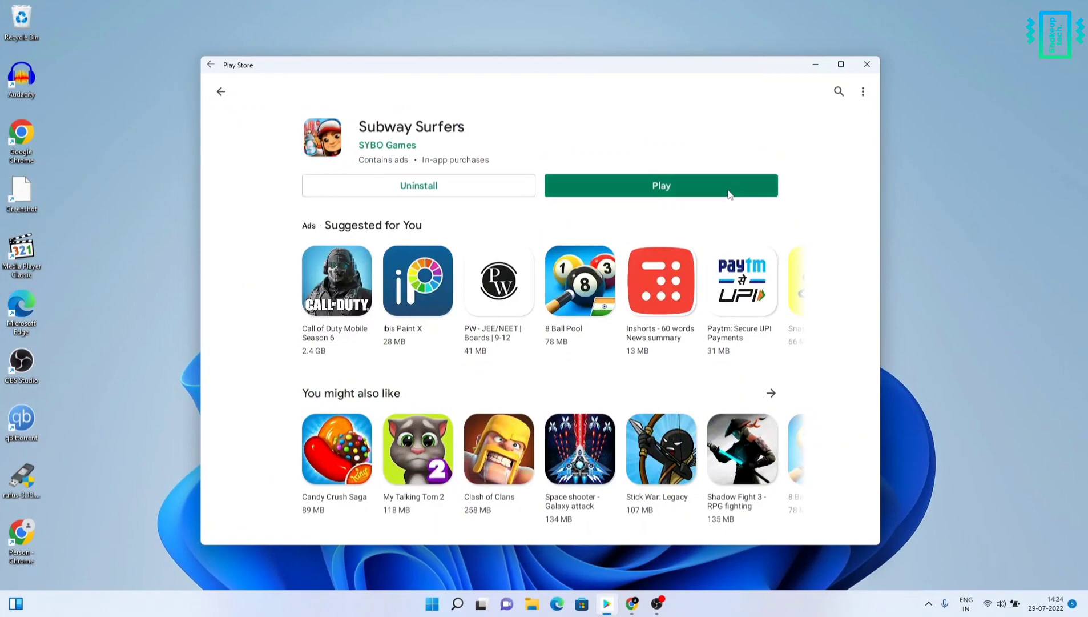
{"action": "left_click", "coordinate": [729, 194]}
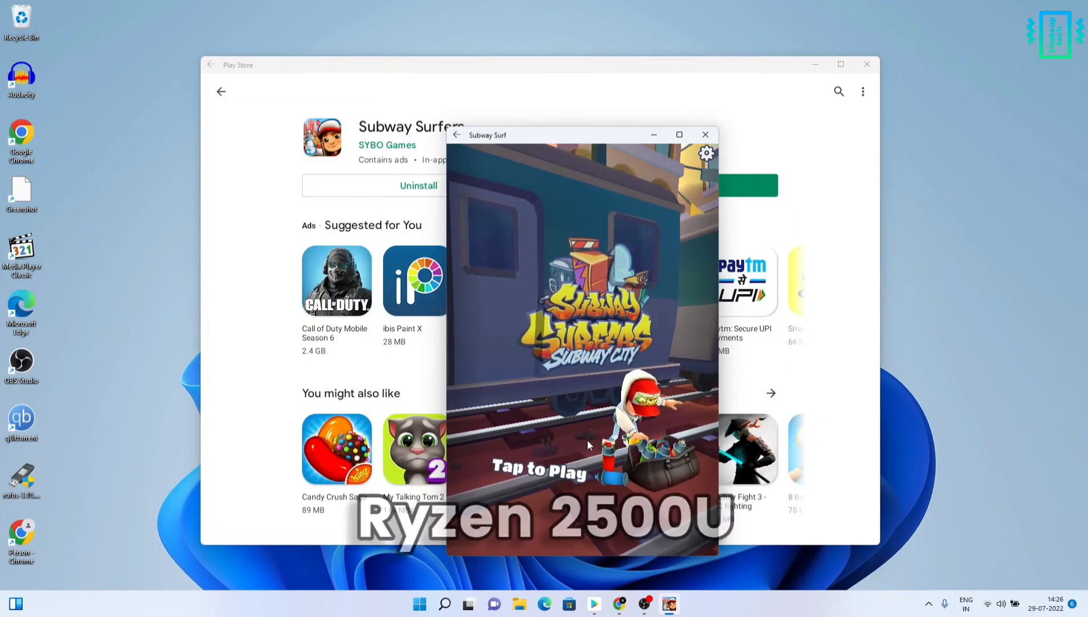
- Play a Subway Surfers run, swiping to switch tracks, jump barriers and dodge trains
{"action": "left_click", "coordinate": [553, 458]}
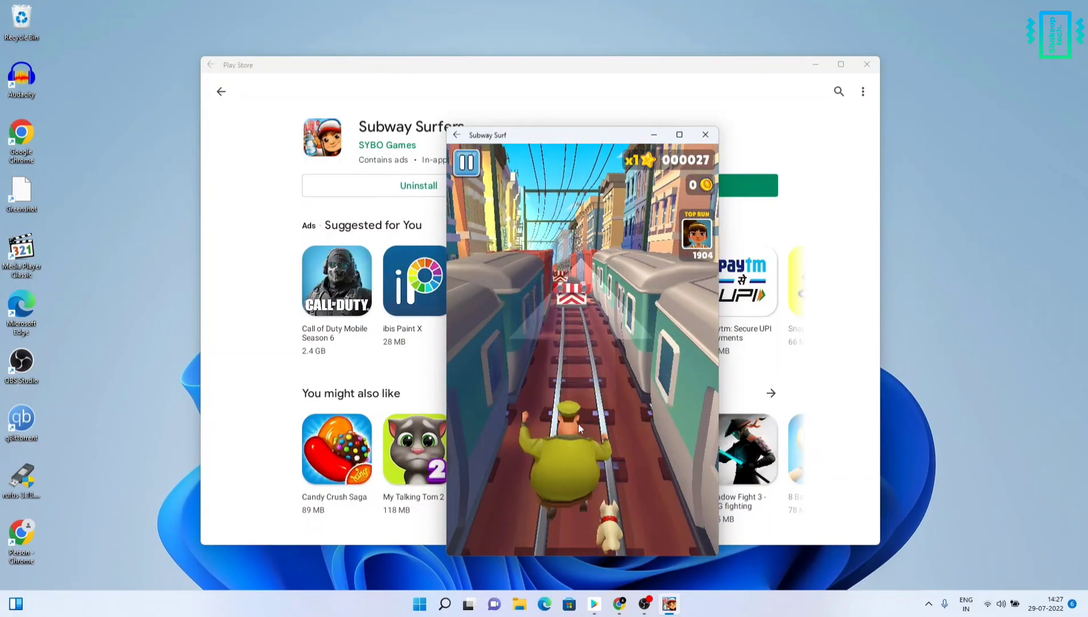
{"action": "left_click_drag", "start_coordinate": [580, 415], "coordinate": [582, 310]}
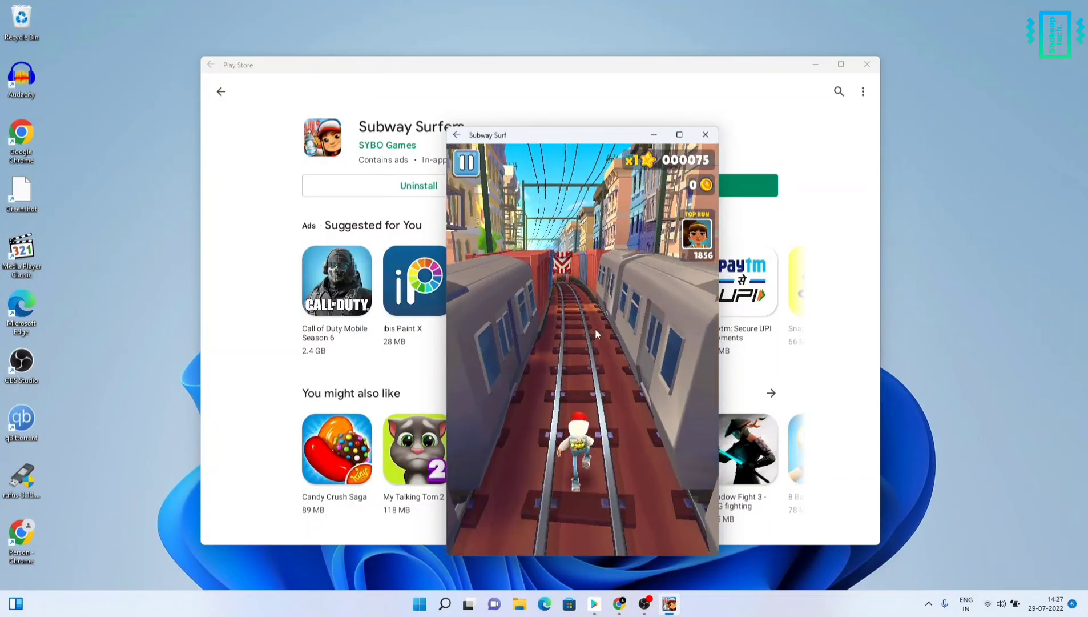
{"action": "mouse_move", "coordinate": [594, 304]}
{"action": "left_mouse_down"}
{"action": "mouse_move", "coordinate": [593, 251]}
{"action": "mouse_move", "coordinate": [587, 295]}
{"action": "left_mouse_up"}
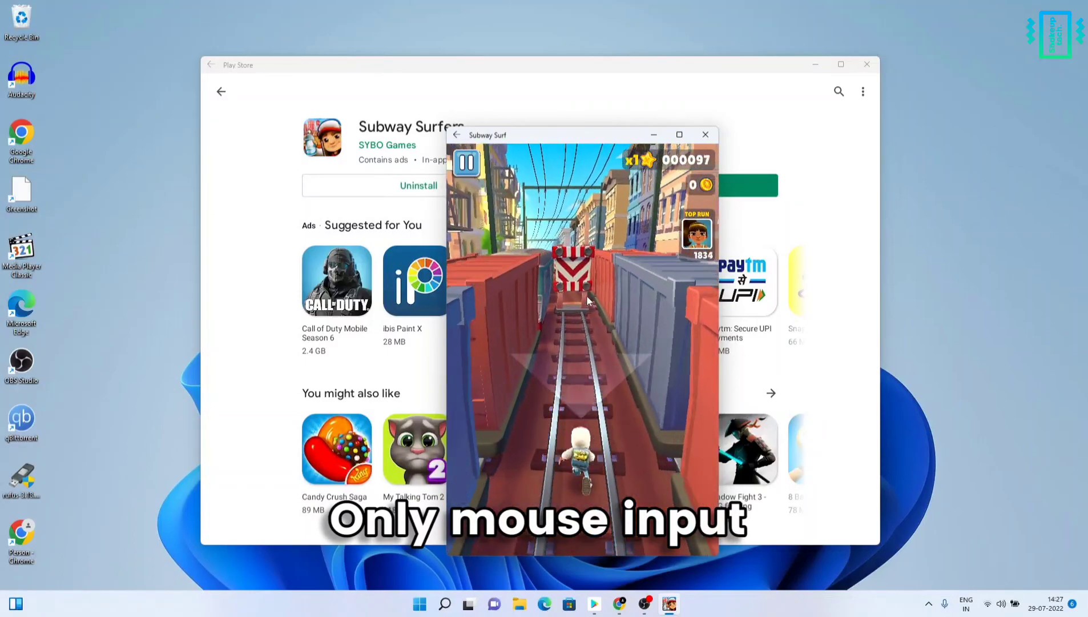
{"action": "mouse_move", "coordinate": [592, 369]}
{"action": "left_mouse_down"}
{"action": "mouse_move", "coordinate": [595, 254]}
{"action": "mouse_move", "coordinate": [577, 400]}
{"action": "left_mouse_up"}
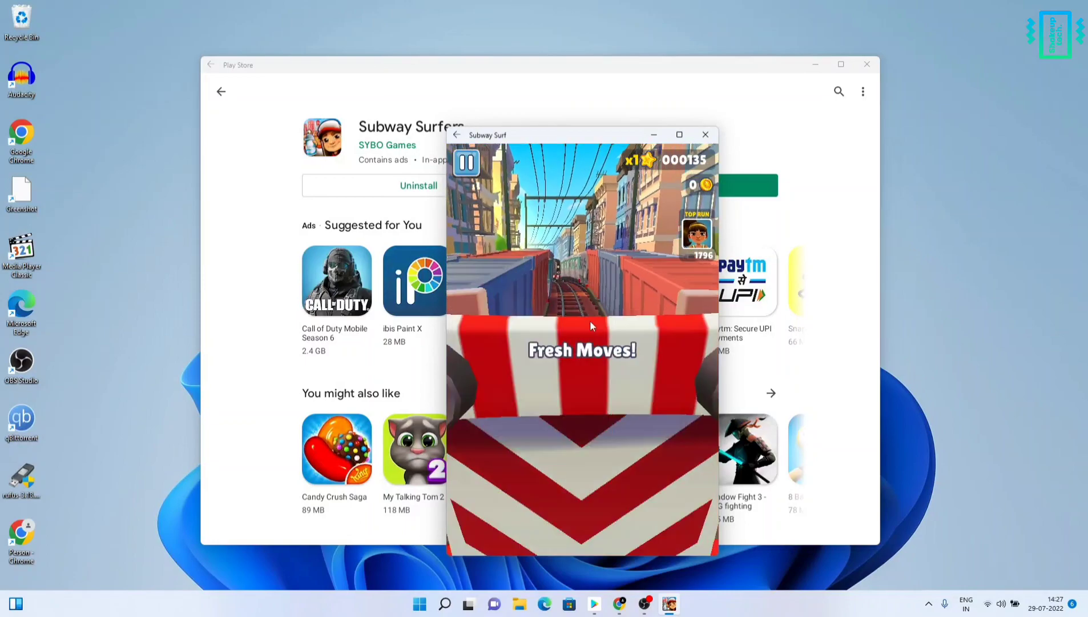
{"action": "left_click_drag", "start_coordinate": [592, 265], "coordinate": [502, 312]}
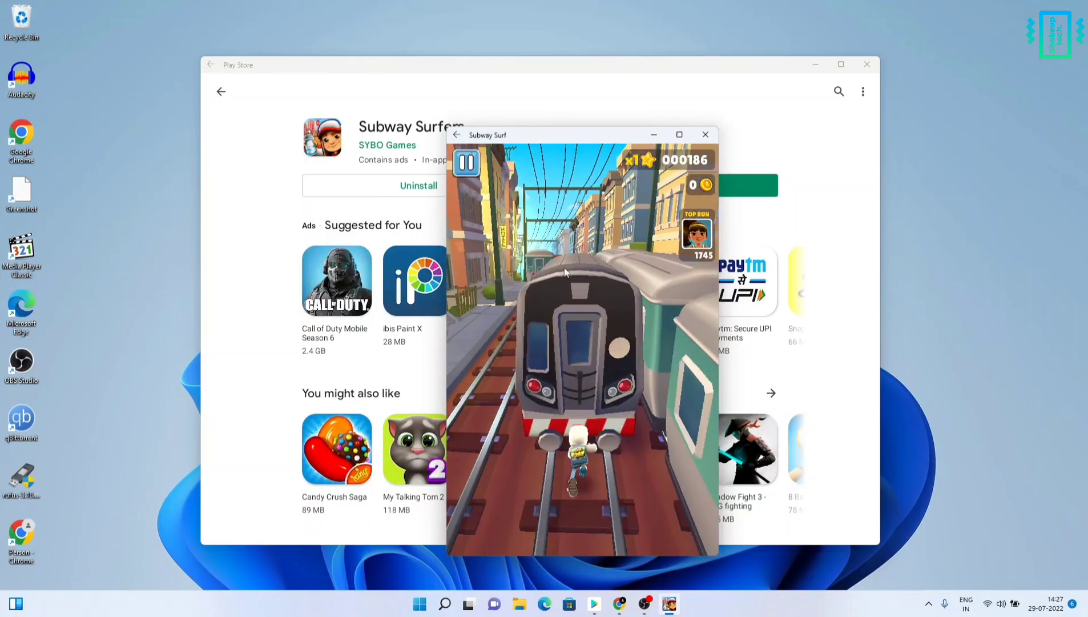
{"action": "key", "text": "Up"}
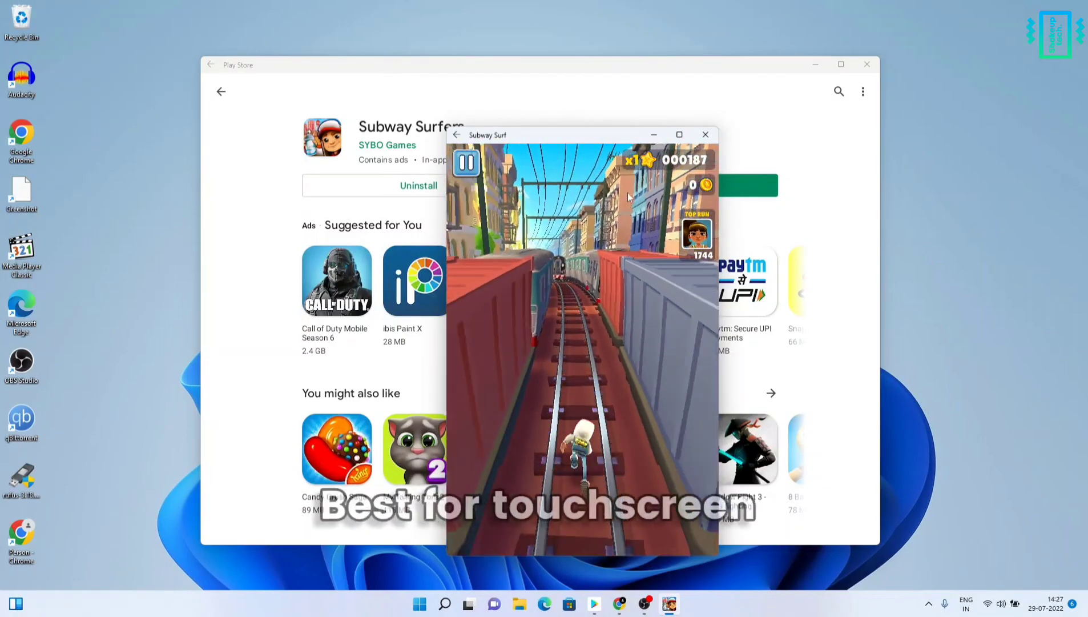
- Minimize the game window so its Play Store listing shows again
{"action": "left_click", "coordinate": [654, 136]}
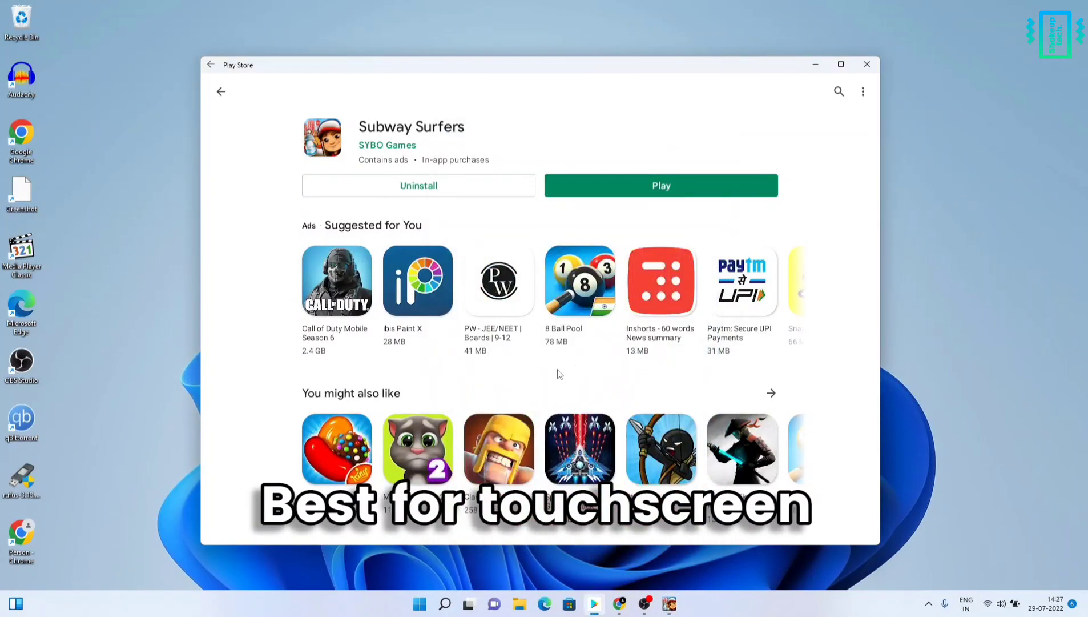
{"action": "scroll", "coordinate": [500, 430], "scroll_direction": "down", "scroll_amount": 3}
{"action": "scroll", "coordinate": [594, 441], "scroll_direction": "up", "scroll_amount": 2}
{"action": "scroll", "coordinate": [594, 441], "scroll_direction": "down", "scroll_amount": 5}
{"action": "scroll", "coordinate": [577, 424], "scroll_direction": "up", "scroll_amount": 4}
{"action": "scroll", "coordinate": [574, 424], "scroll_direction": "up", "scroll_amount": 2}
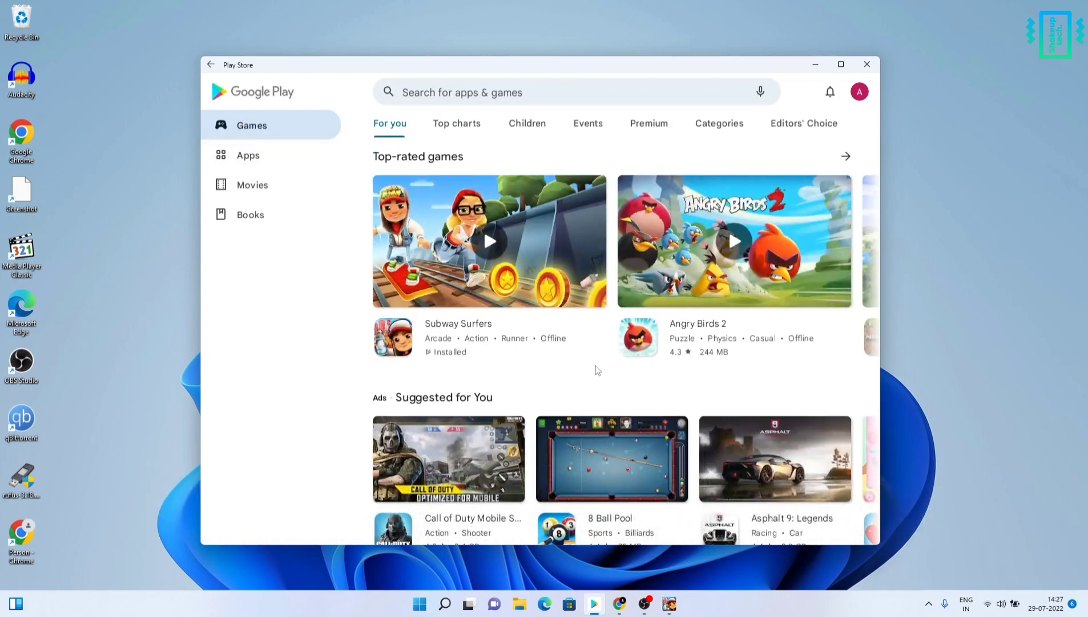
{"action": "scroll", "coordinate": [599, 374], "scroll_direction": "down", "scroll_amount": 2}
{"action": "scroll", "coordinate": [600, 374], "scroll_direction": "down", "scroll_amount": 3}
{"action": "scroll", "coordinate": [600, 374], "scroll_direction": "down", "scroll_amount": 3}
{"action": "scroll", "coordinate": [600, 374], "scroll_direction": "down", "scroll_amount": 2}
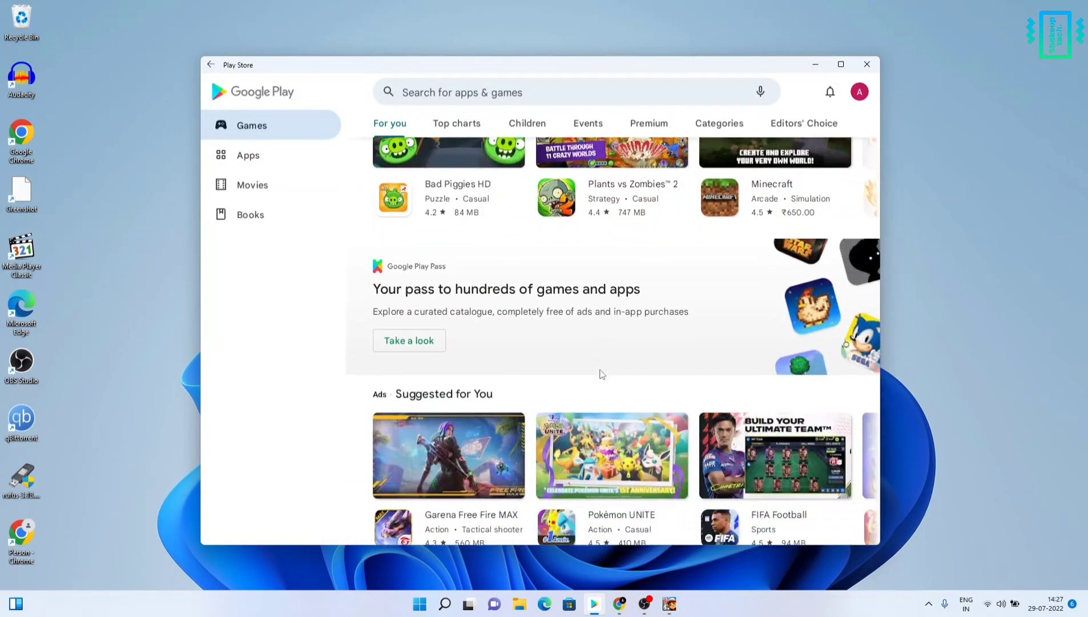
{"action": "scroll", "coordinate": [600, 374], "scroll_direction": "down", "scroll_amount": 4}
{"action": "scroll", "coordinate": [599, 374], "scroll_direction": "down", "scroll_amount": 1}
{"action": "scroll", "coordinate": [600, 374], "scroll_direction": "down", "scroll_amount": 2}
{"action": "scroll", "coordinate": [600, 373], "scroll_direction": "down", "scroll_amount": 1}
{"action": "scroll", "coordinate": [600, 374], "scroll_direction": "down", "scroll_amount": 2}
{"action": "scroll", "coordinate": [600, 374], "scroll_direction": "down", "scroll_amount": 1}
{"action": "scroll", "coordinate": [600, 374], "scroll_direction": "down", "scroll_amount": 2}
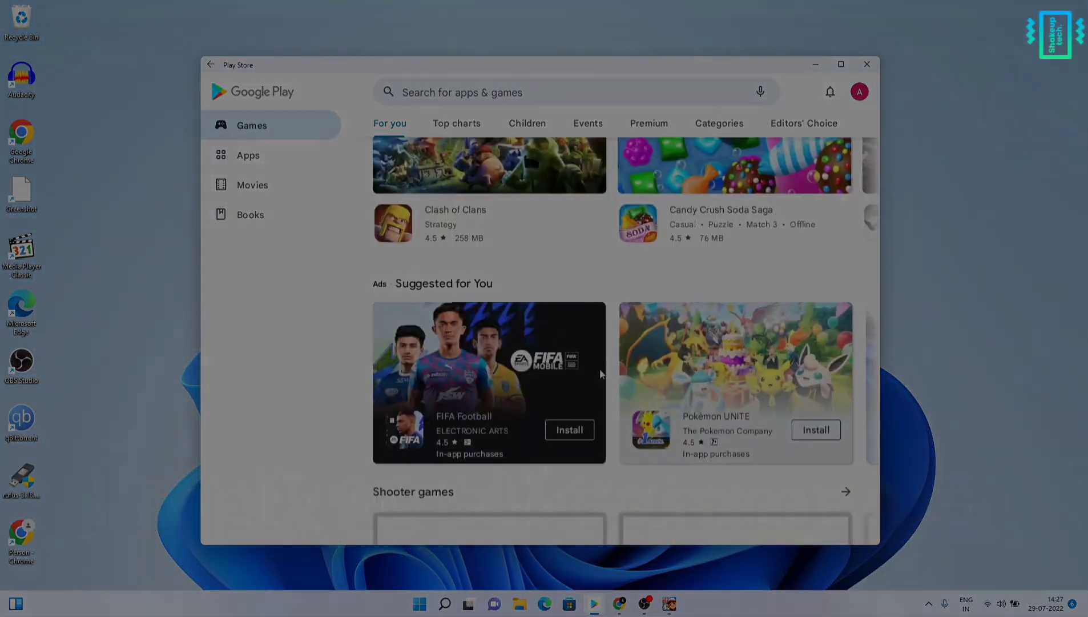